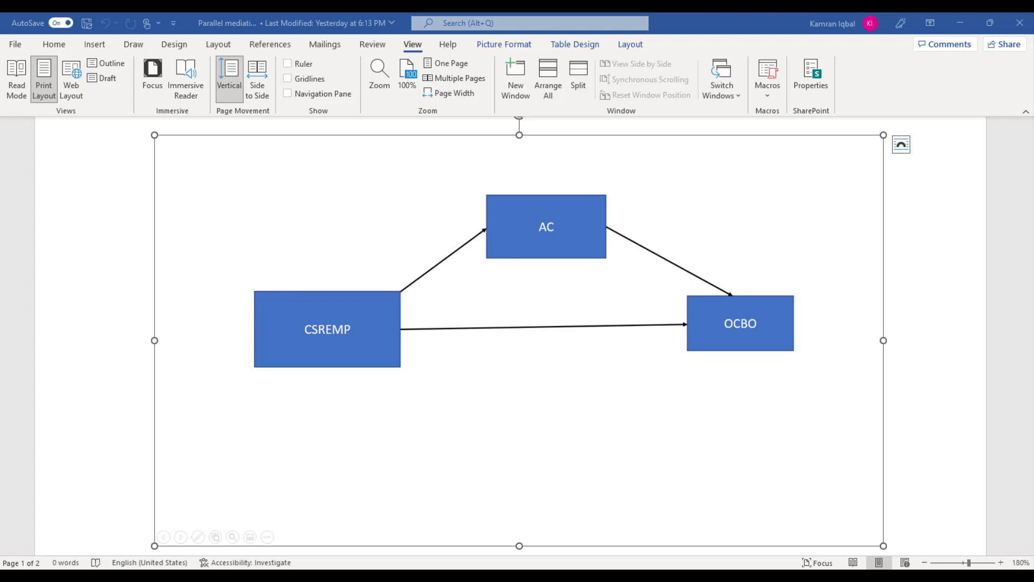
Bring the Data.CSREMP.sav Data Editor in front of Word, reposition it, and maximize it.
mouse_move(460, 576)
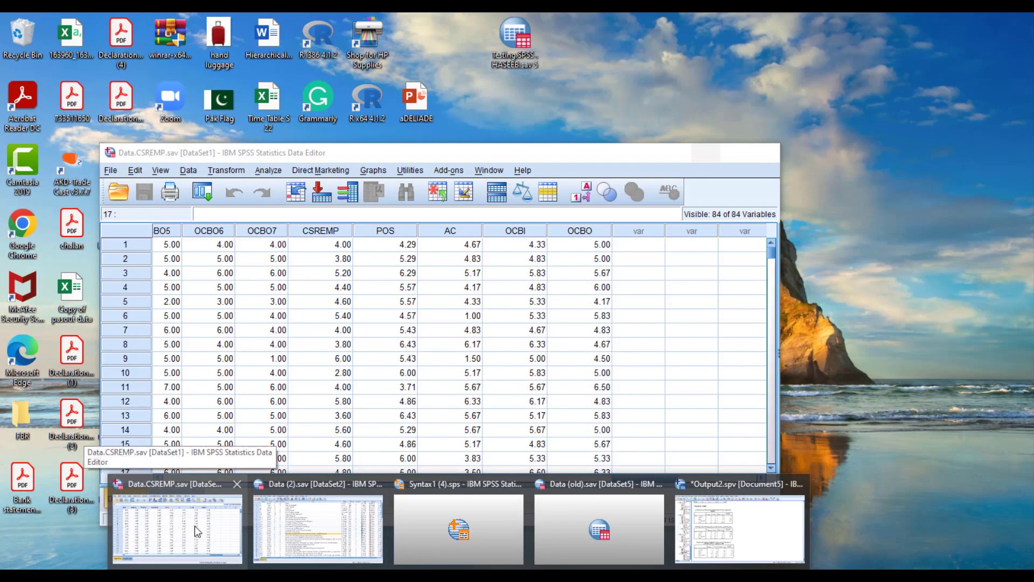
click(195, 526)
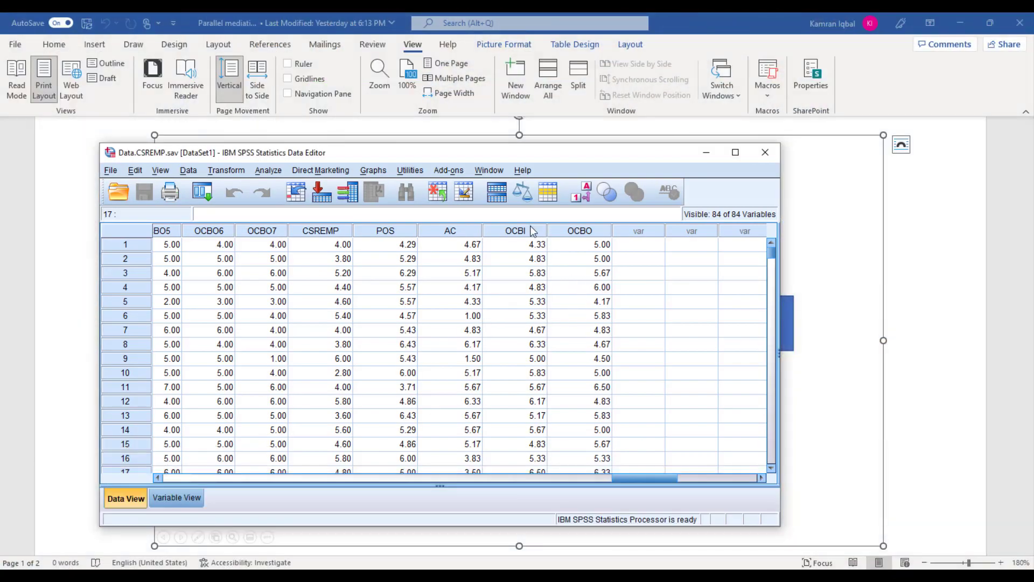
drag(522, 159, 576, 145)
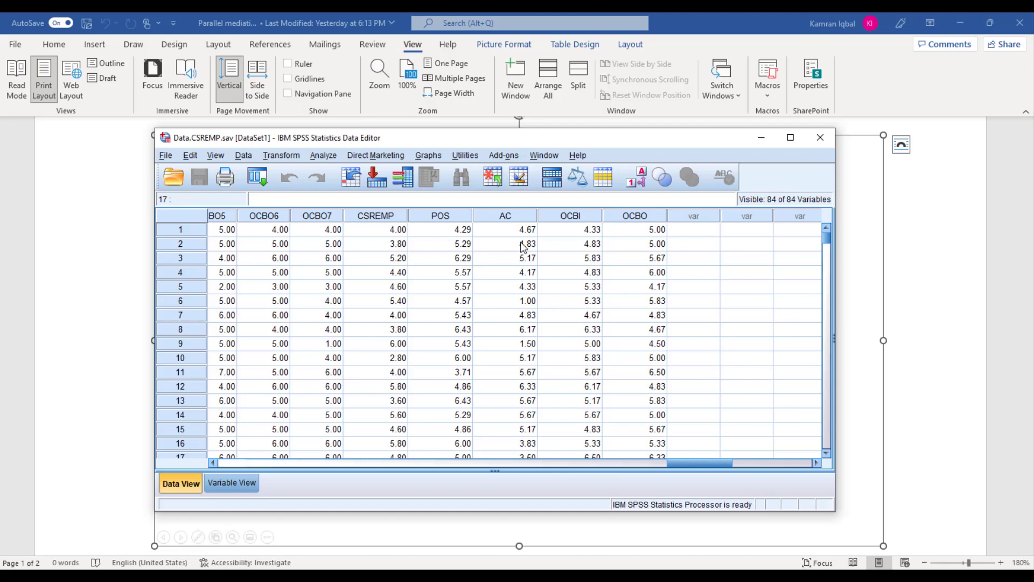
click(790, 138)
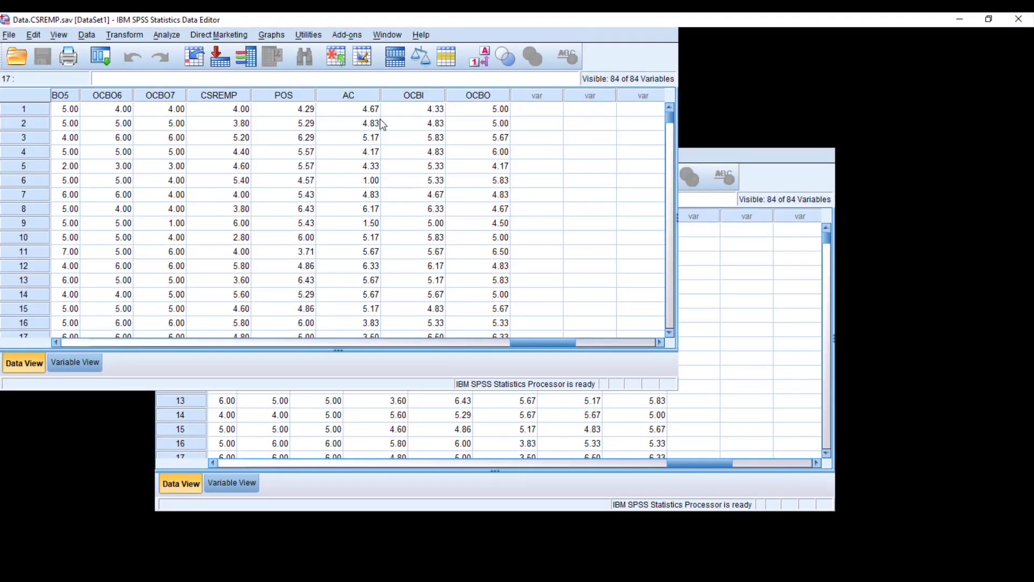
click(171, 40)
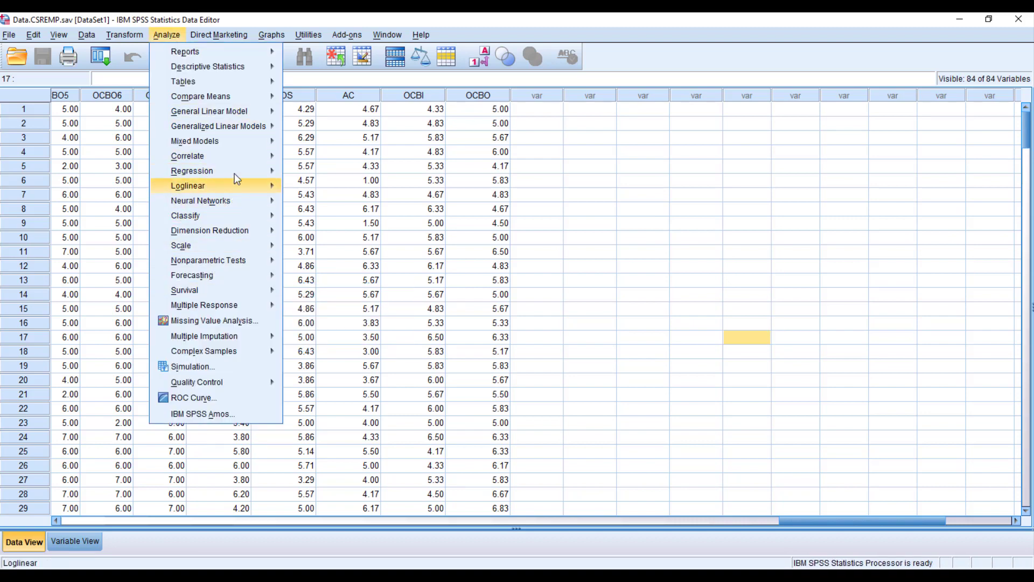
Launch PROCESS v4.0 by Andrew F. Hayes from Analyze > Regression.
mouse_move(235, 173)
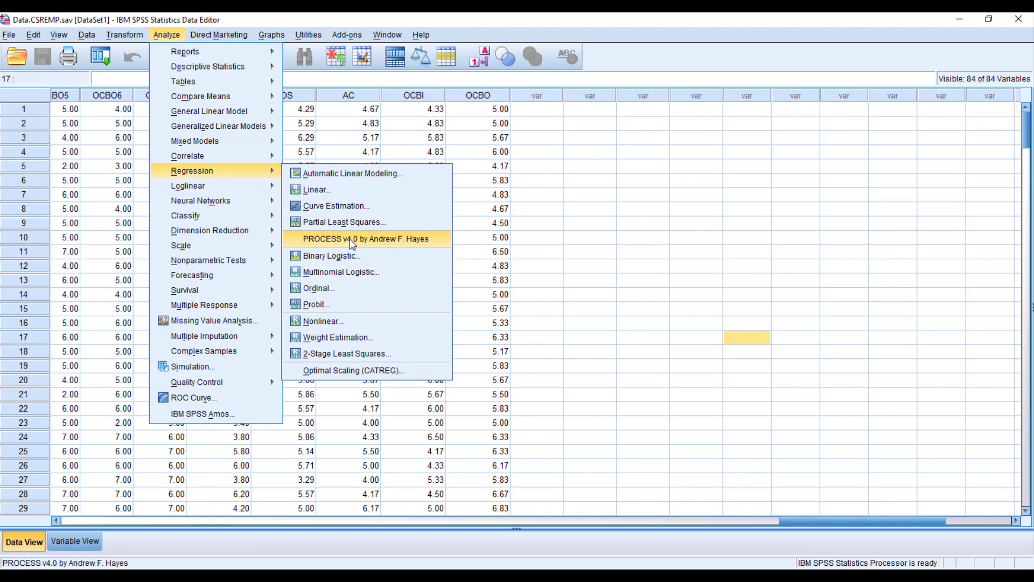
click(351, 238)
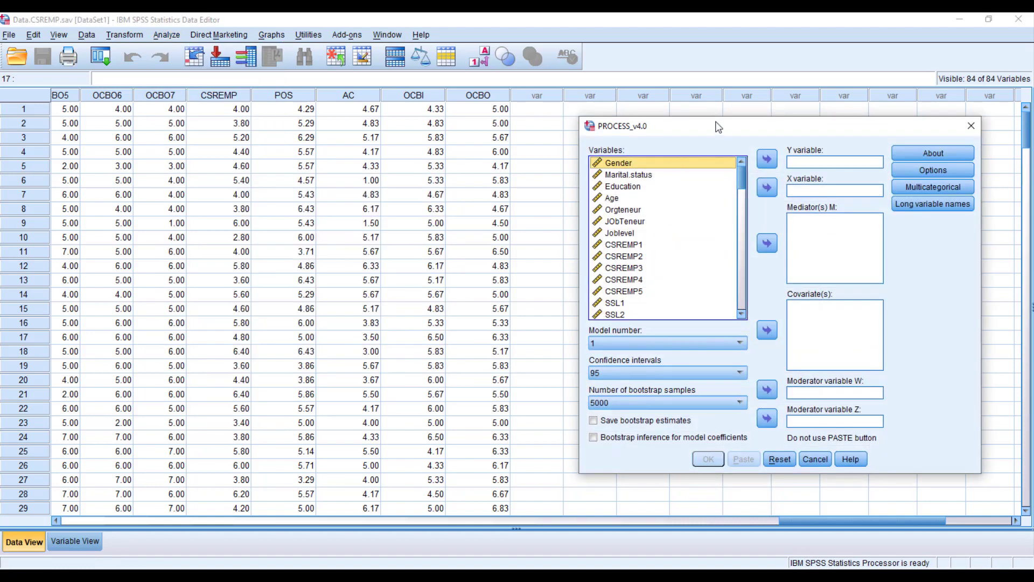
Assign CSREMP as the X variable in the PROCESS dialog.
drag(719, 127, 454, 127)
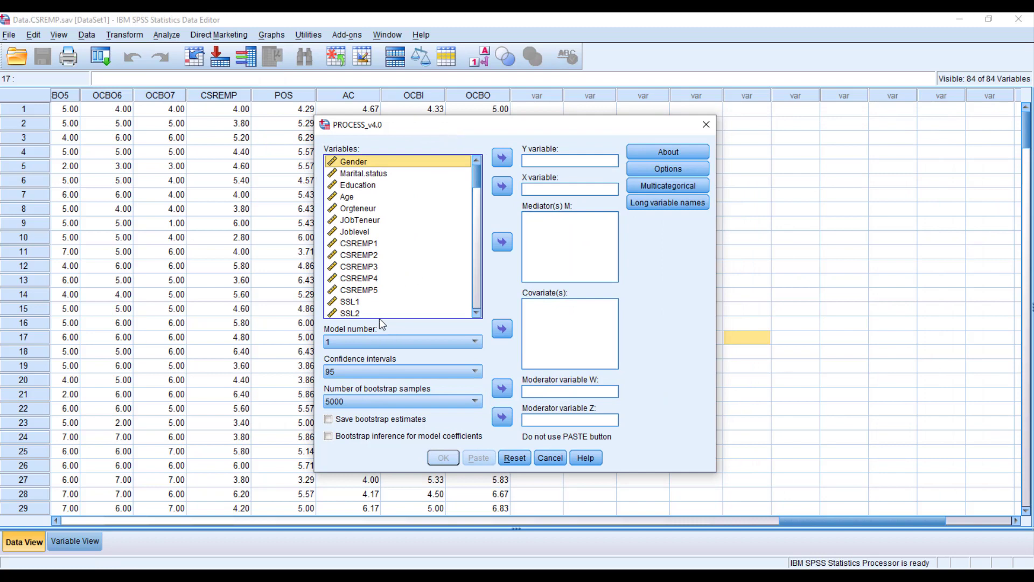
scroll(402, 283, down, 1)
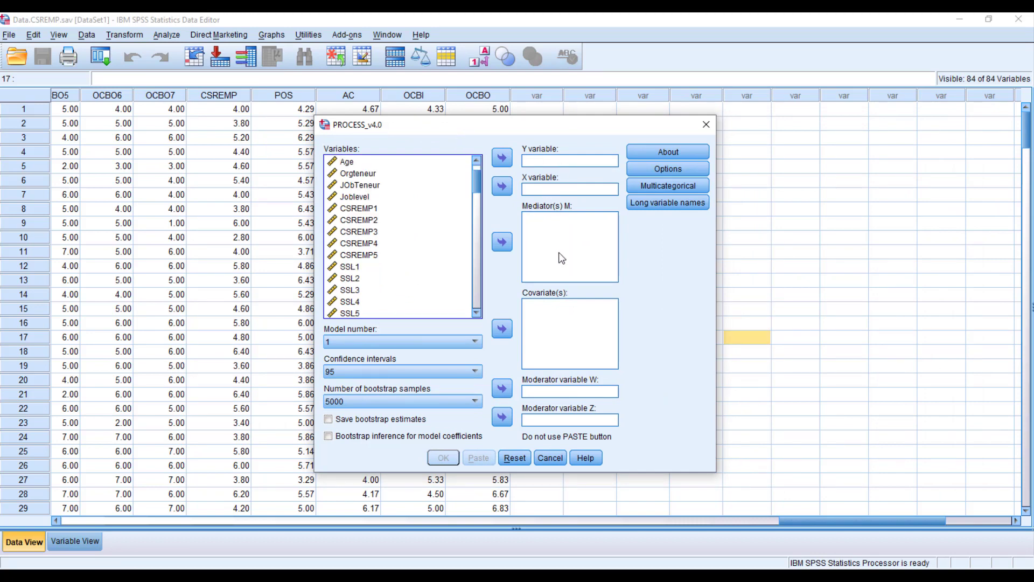
scroll(437, 282, down, 5)
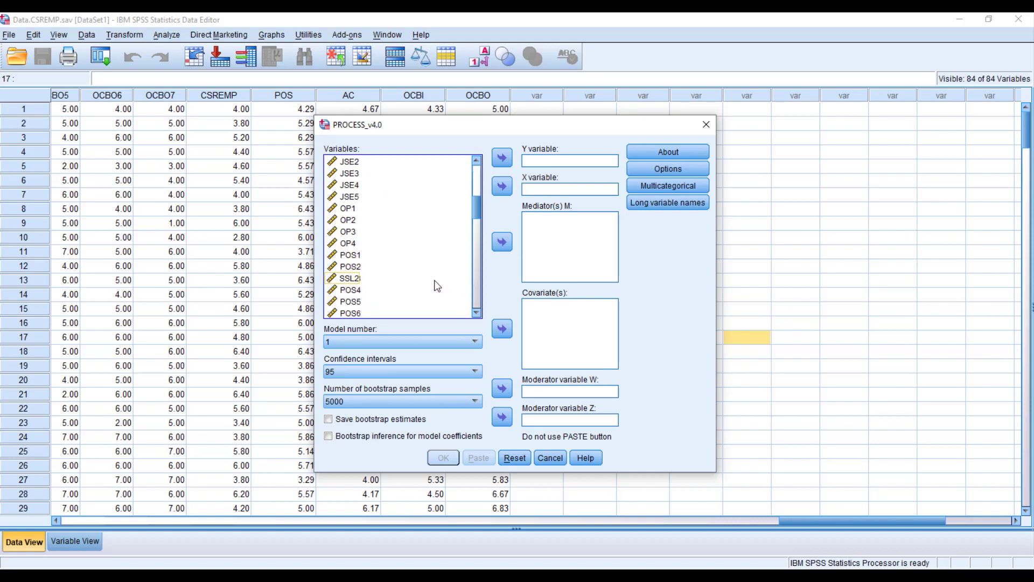
scroll(438, 286, up, 3)
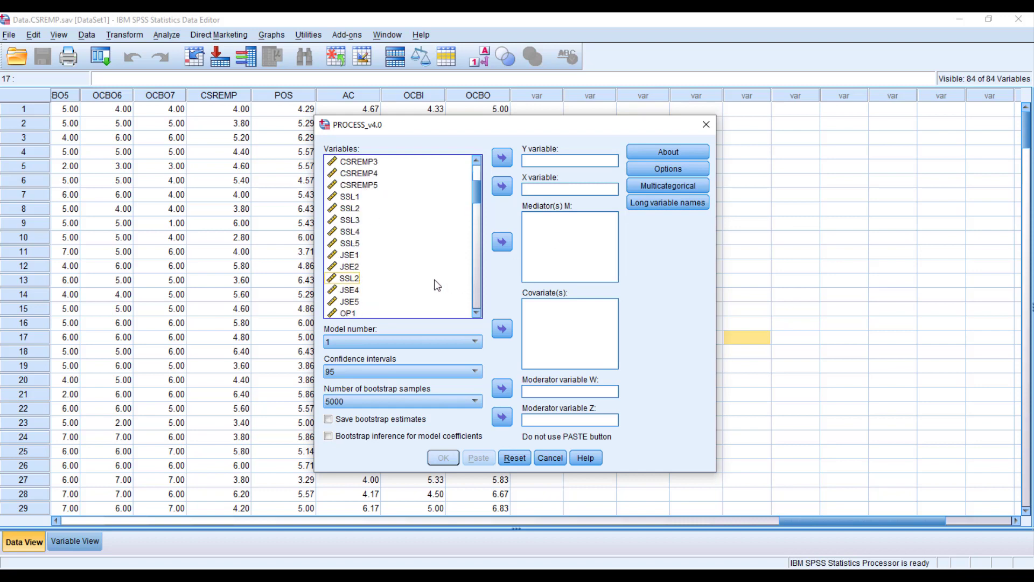
scroll(407, 305, down, 10)
scroll(407, 306, down, 10)
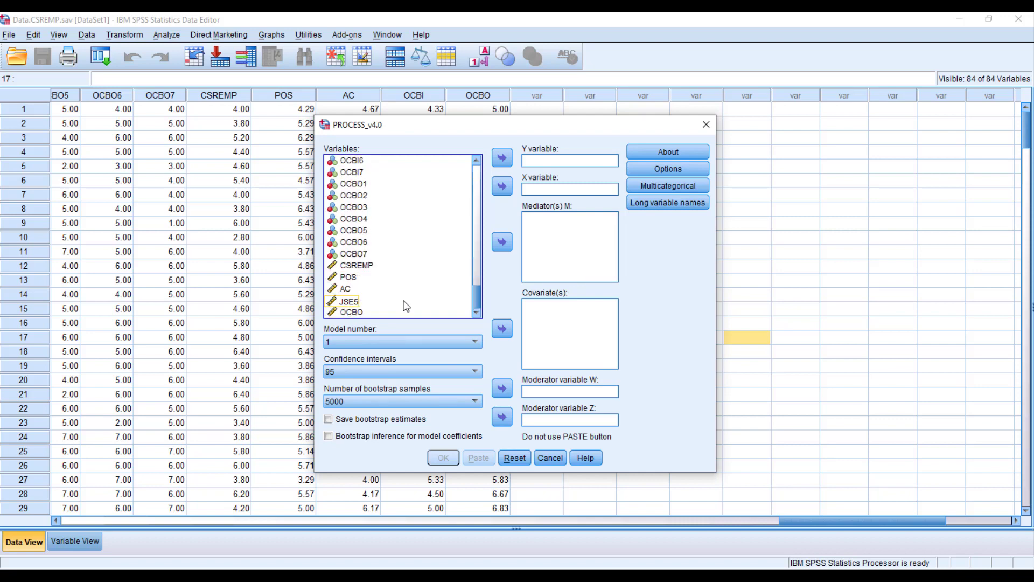
click(359, 266)
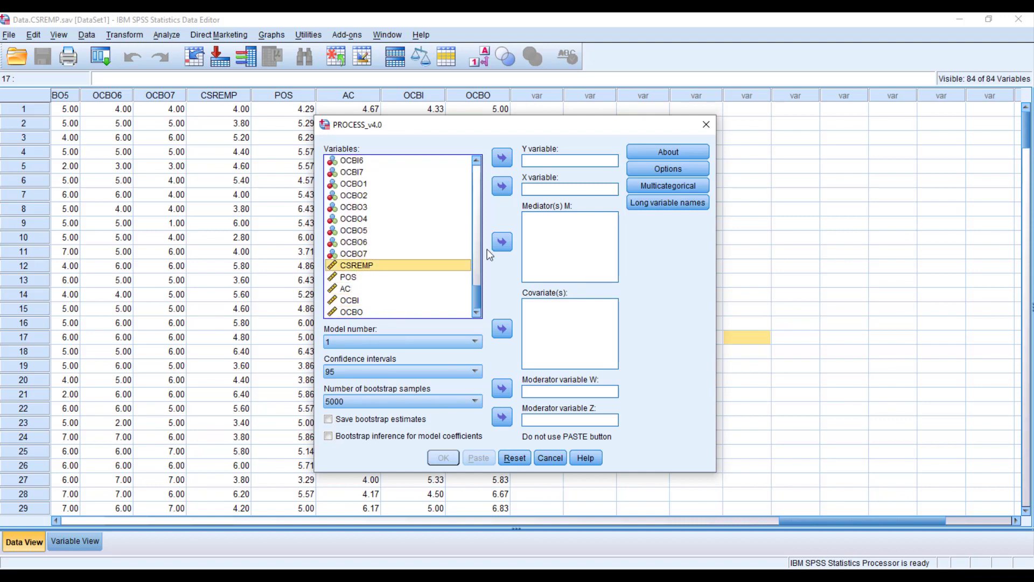
click(503, 188)
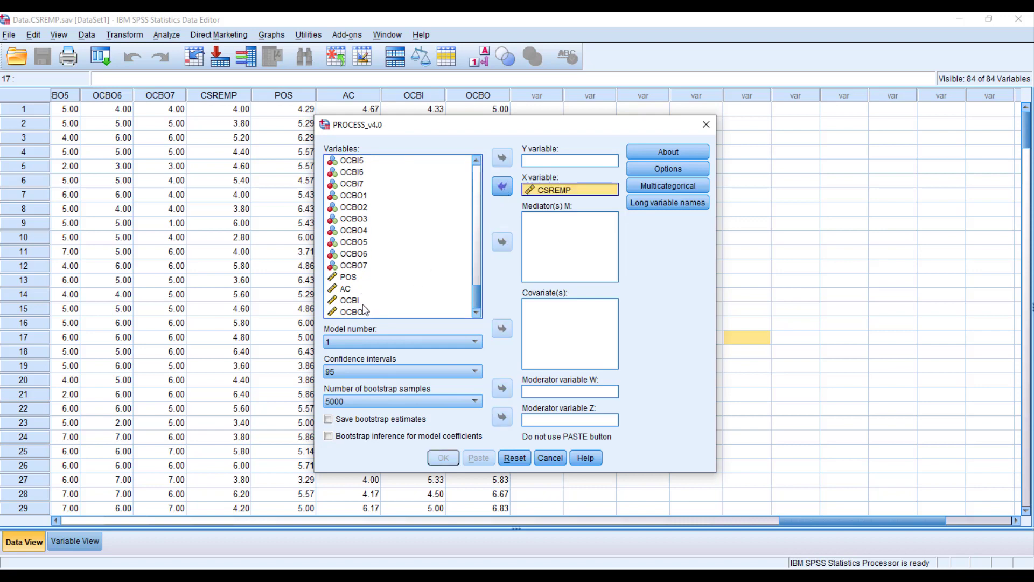
Set OCBO as the Y variable, AC as the mediator, and model number 4.
click(345, 290)
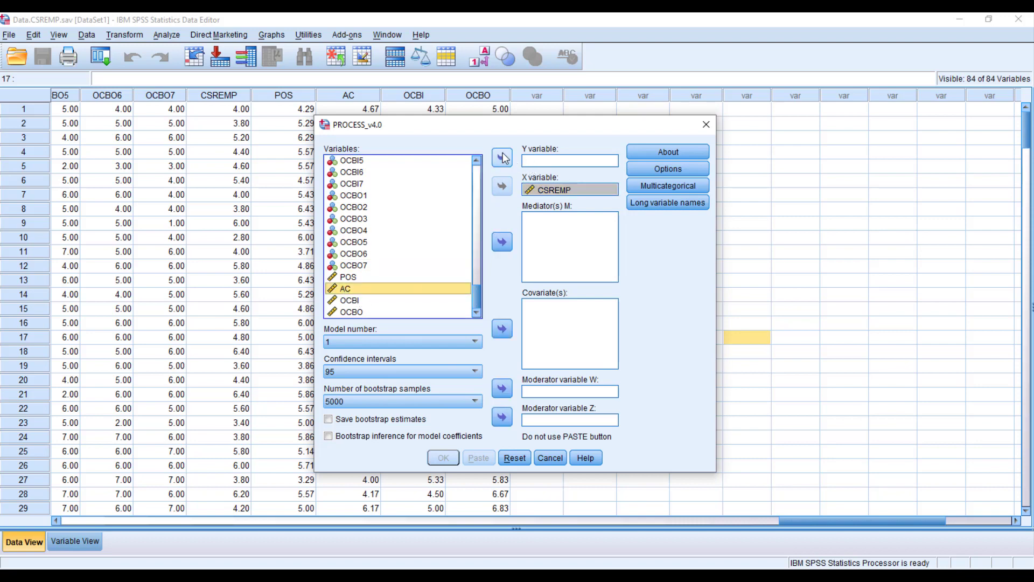
click(356, 314)
click(512, 159)
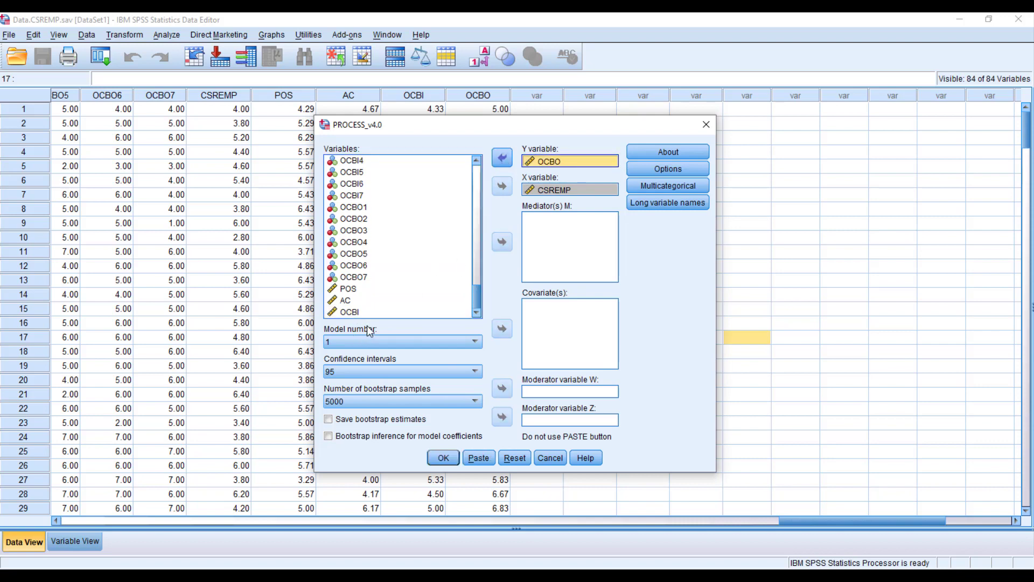
click(350, 300)
click(501, 243)
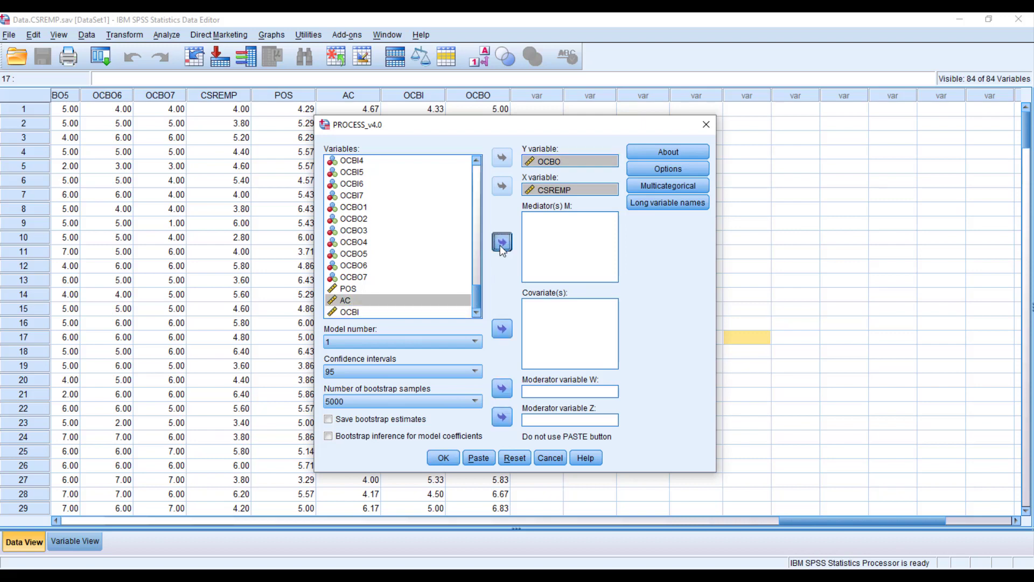
click(428, 345)
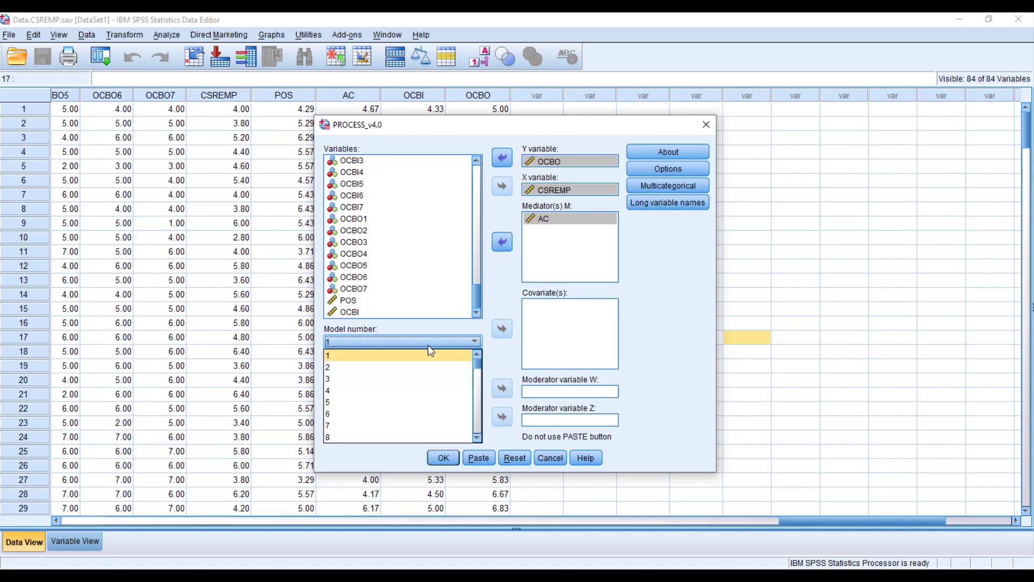
click(334, 391)
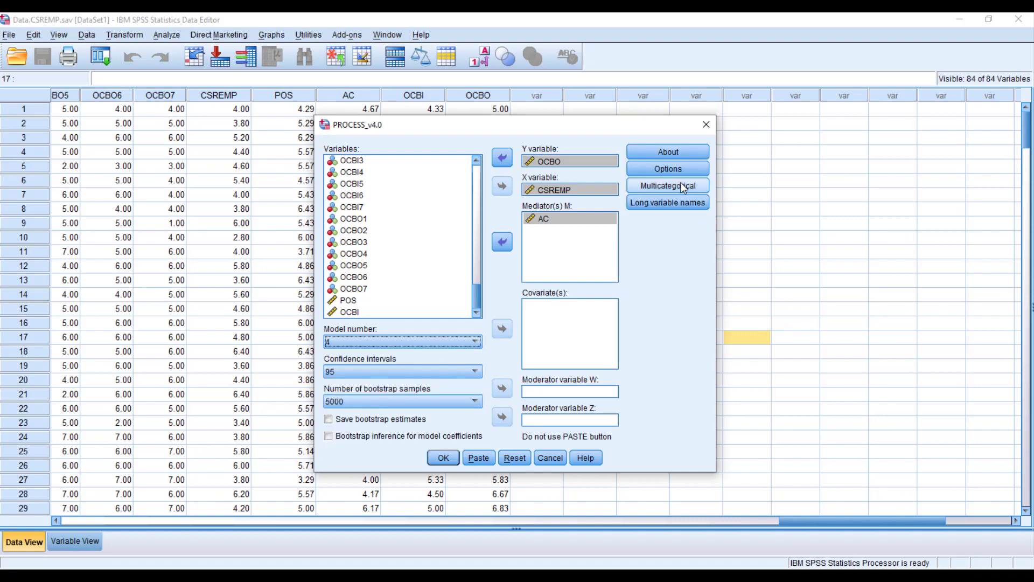
Enable the total effect model and standardized effects, and probe interactions only if p < .05.
click(667, 168)
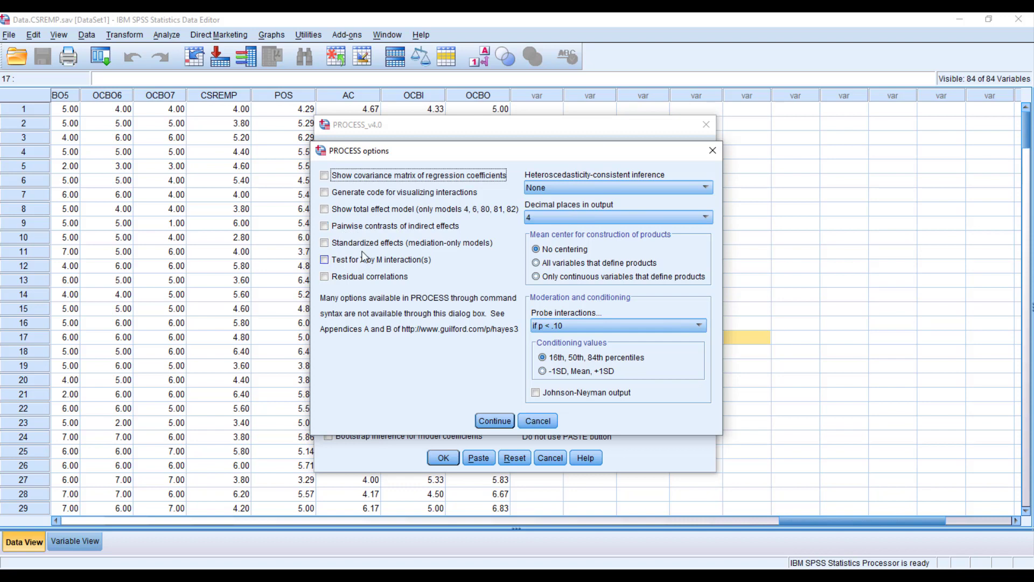
click(325, 209)
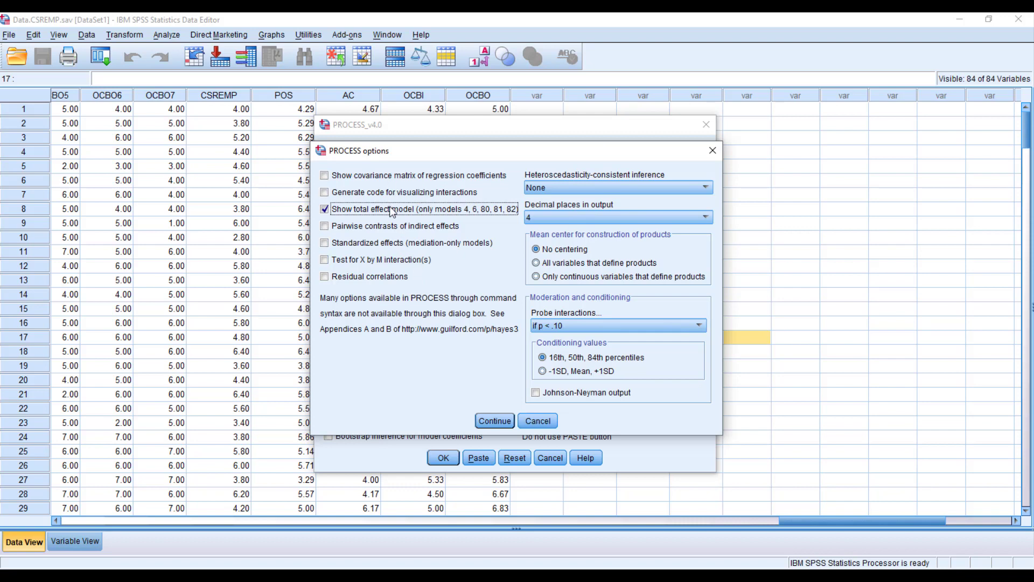
click(328, 245)
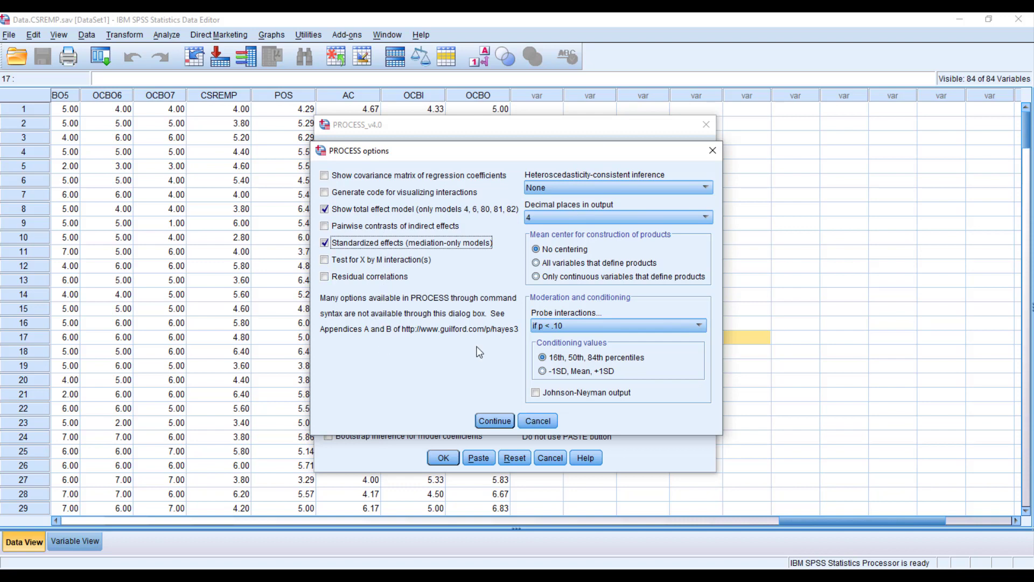
click(566, 326)
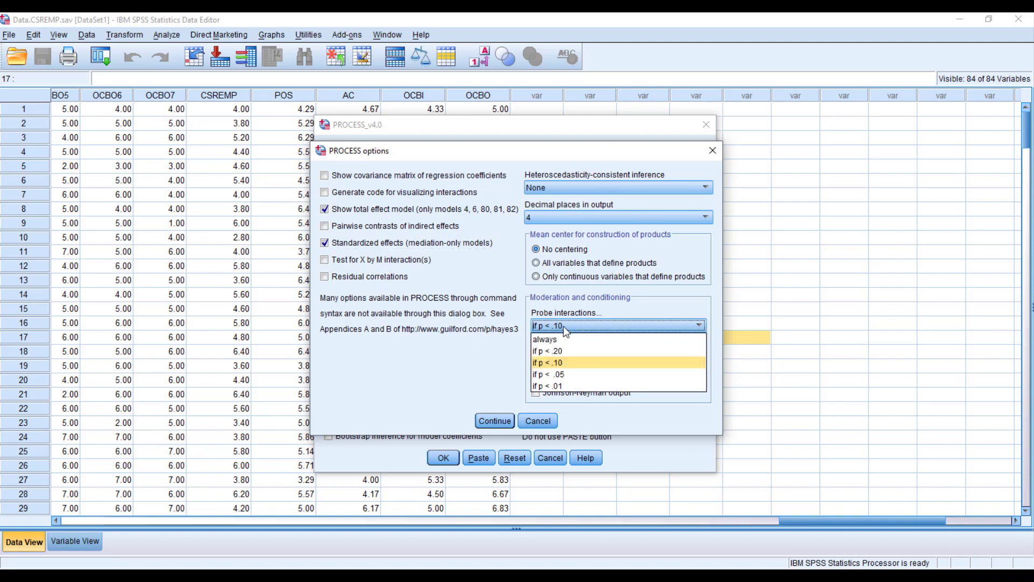
click(565, 374)
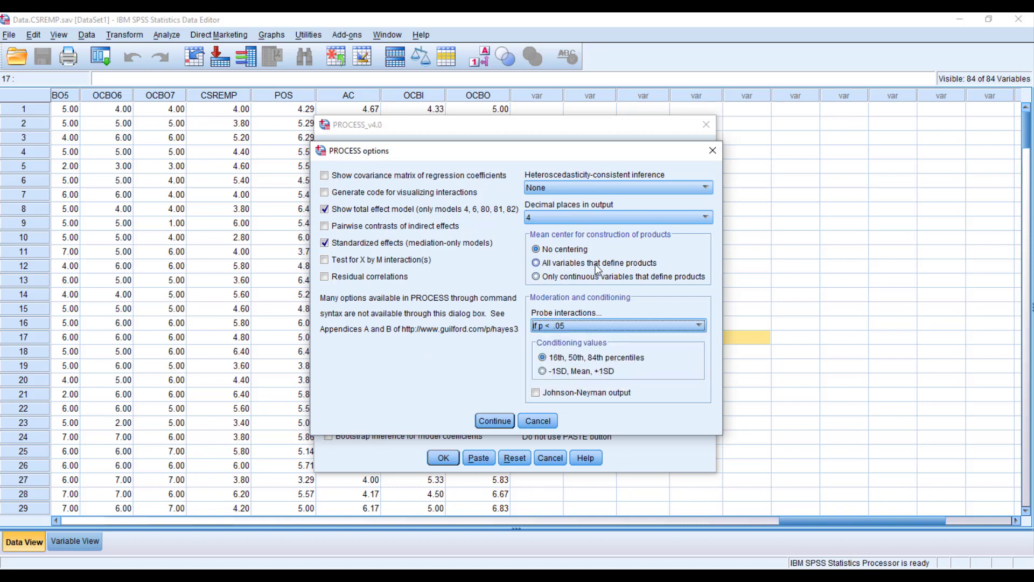
click(491, 421)
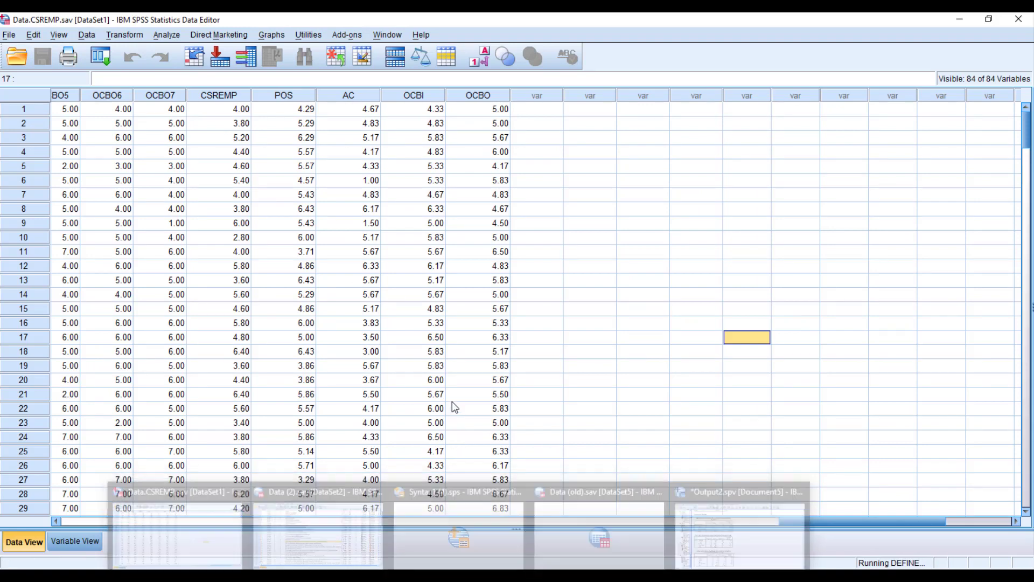
click(452, 399)
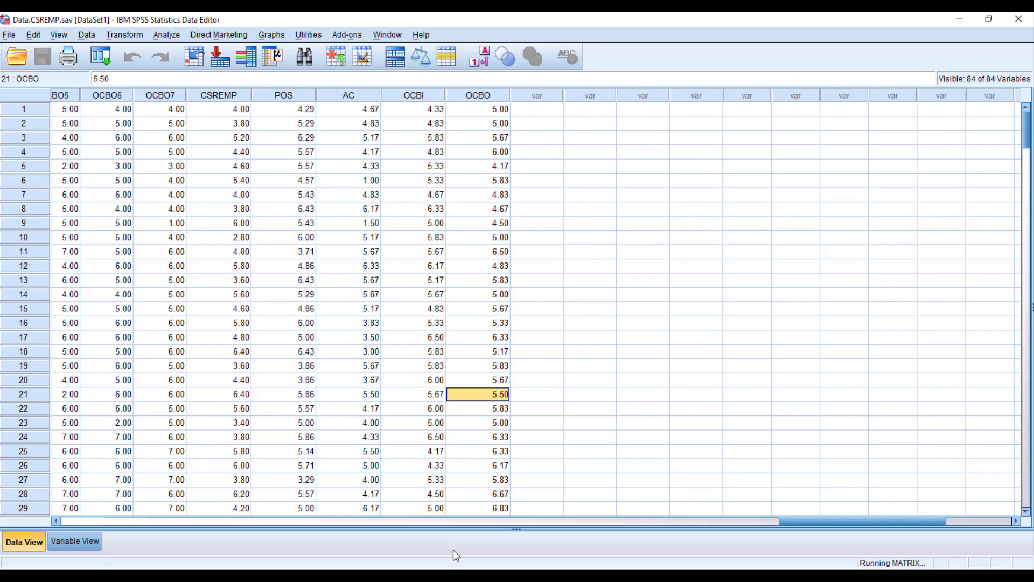
click(722, 550)
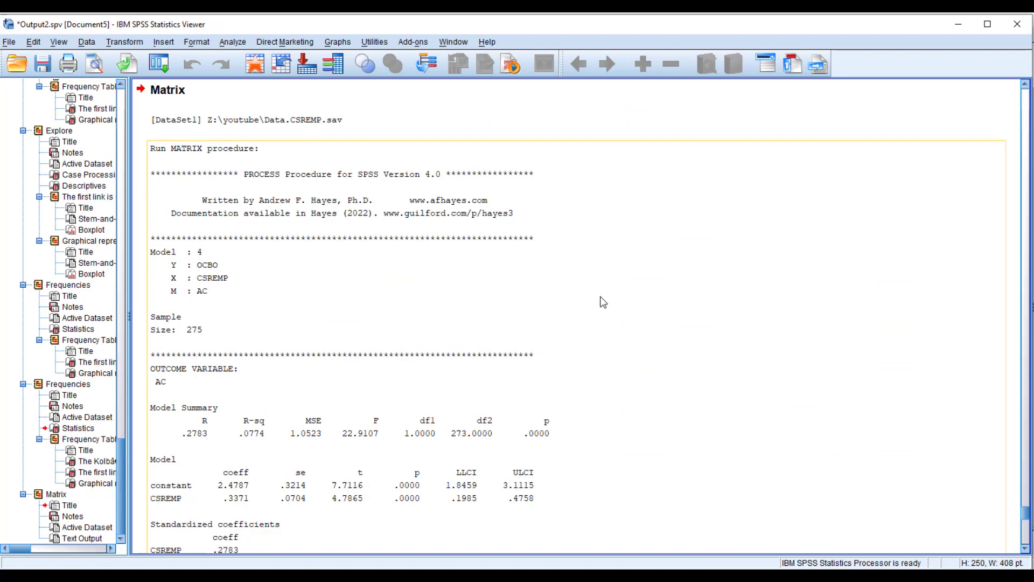
scroll(588, 336, down, 2)
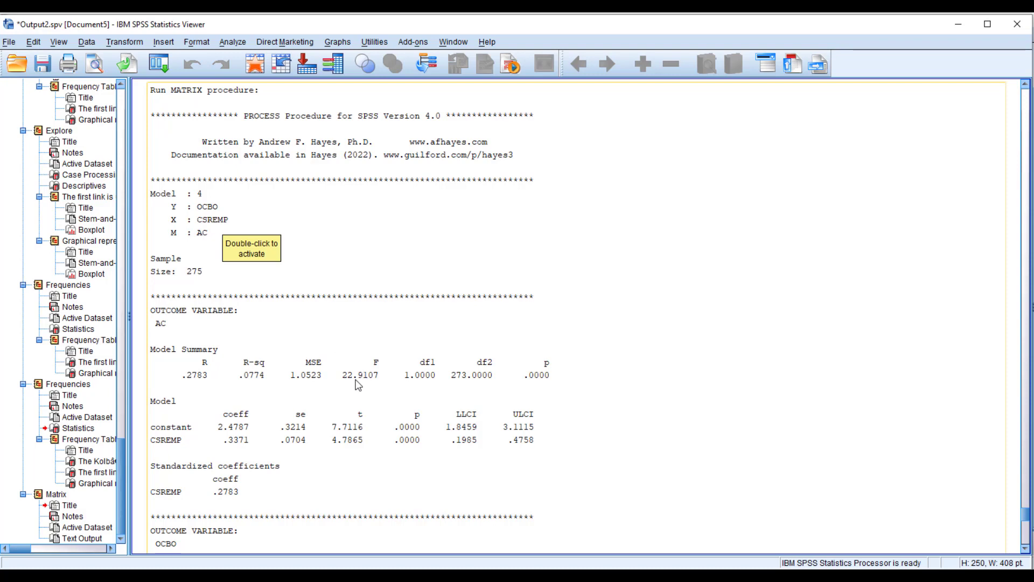
scroll(356, 380, down, 1)
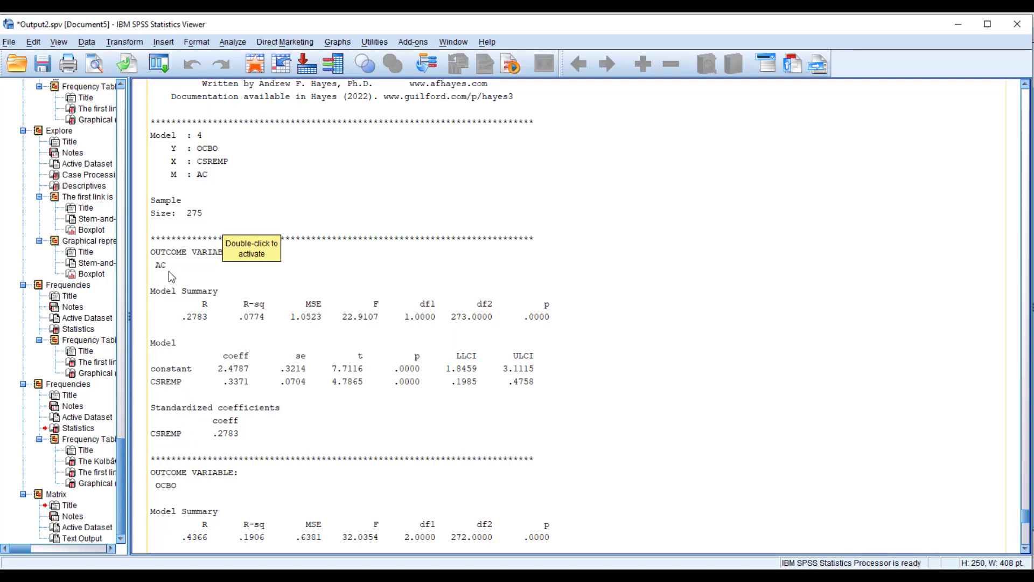
scroll(264, 436, down, 4)
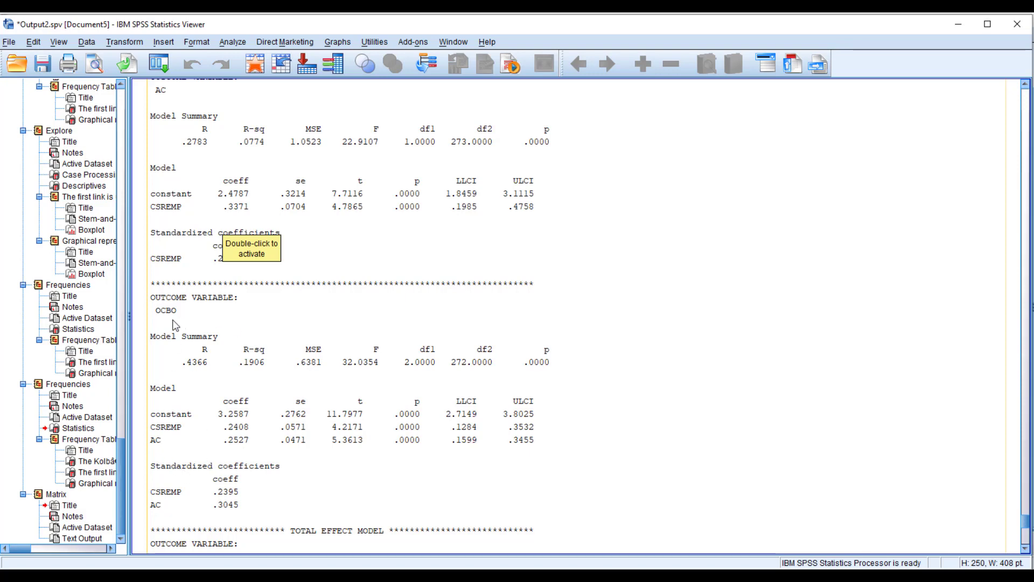
scroll(233, 423, down, 1)
scroll(291, 396, down, 4)
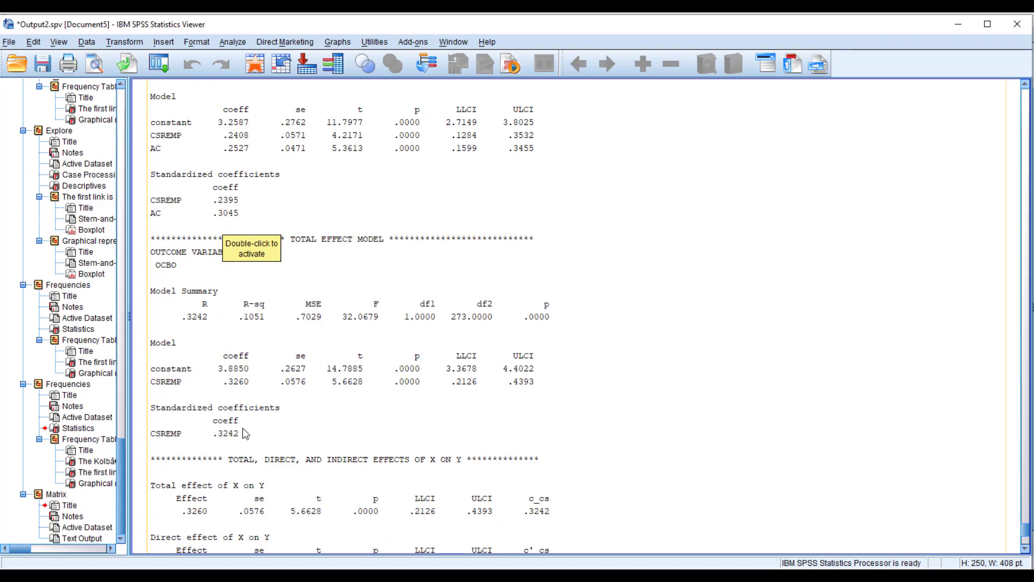
scroll(243, 442, down, 2)
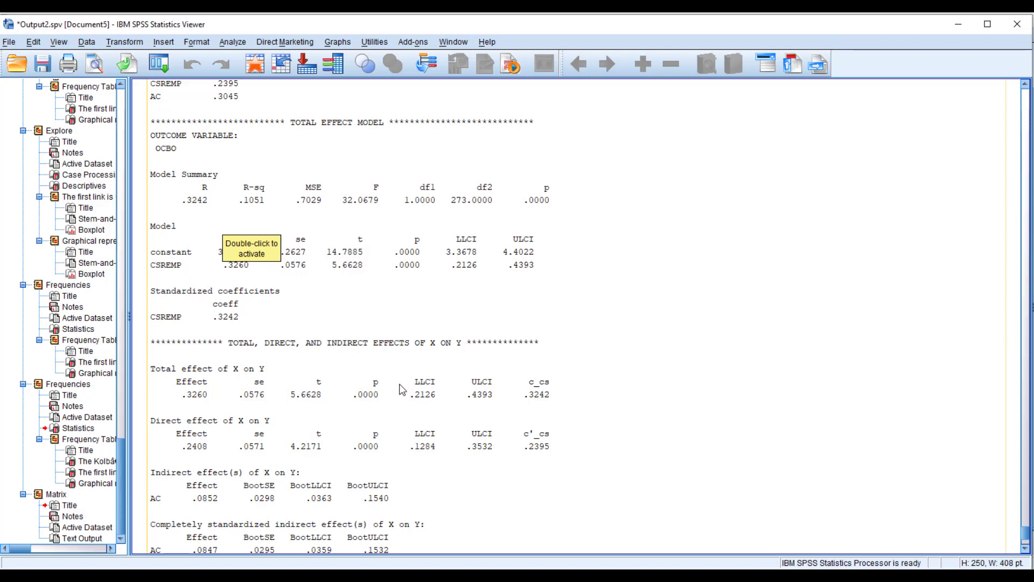
scroll(402, 388, down, 1)
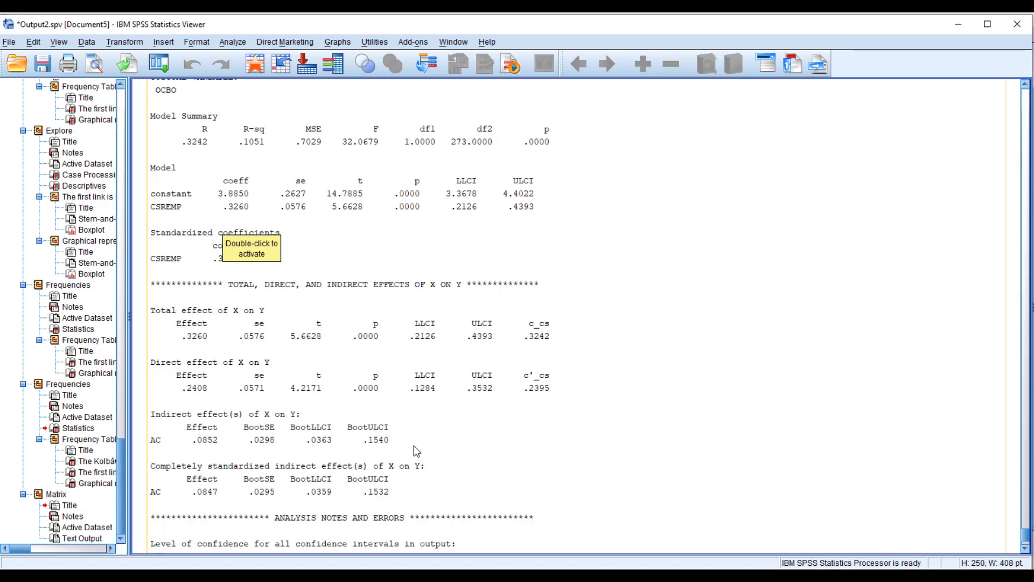
scroll(419, 452, down, 1)
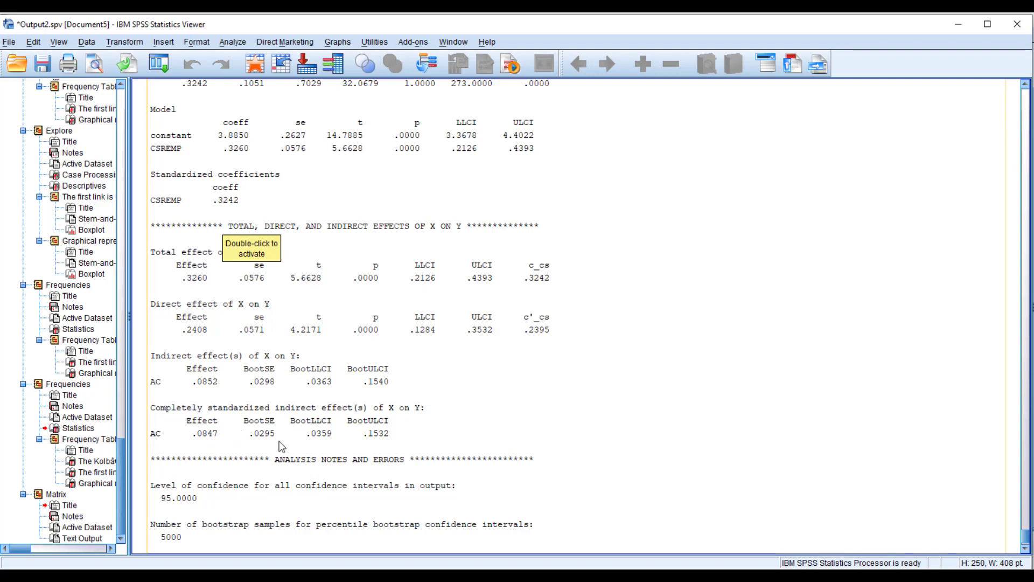
scroll(281, 449, down, 1)
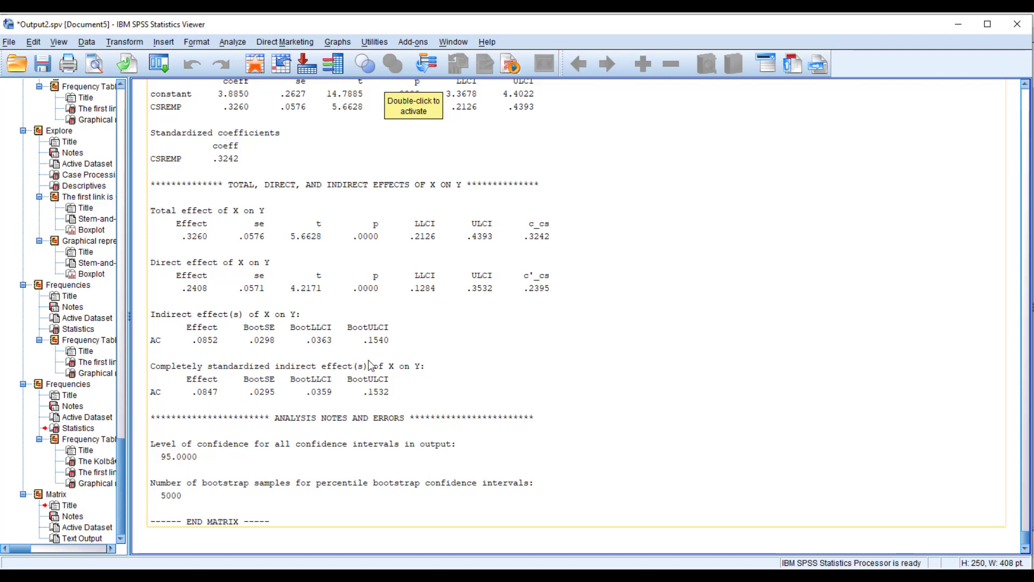
click(958, 24)
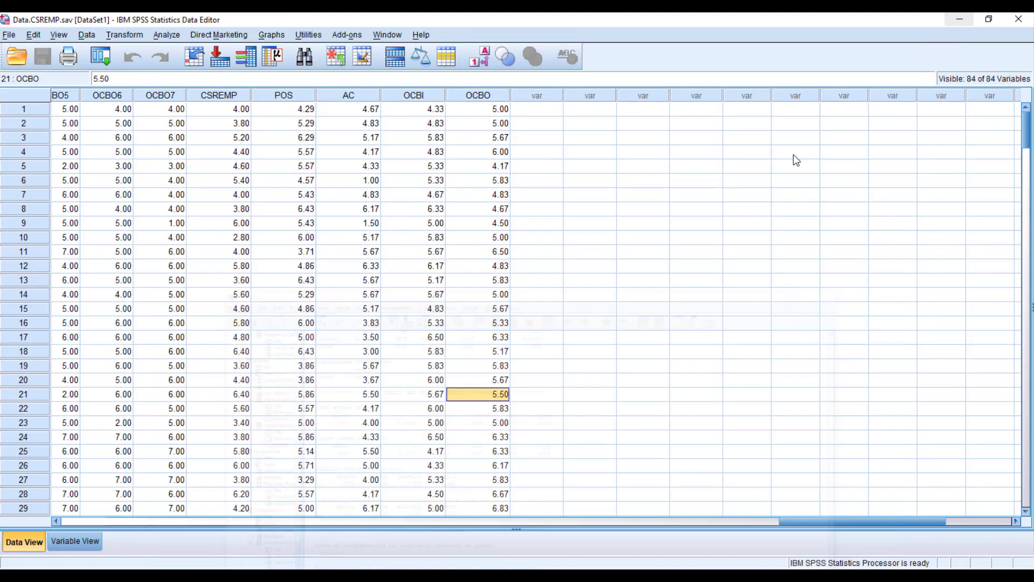
View the Word diagram with POS as a second parallel mediator, then return to Data.CSREMP.sav.
key(alt+Tab)
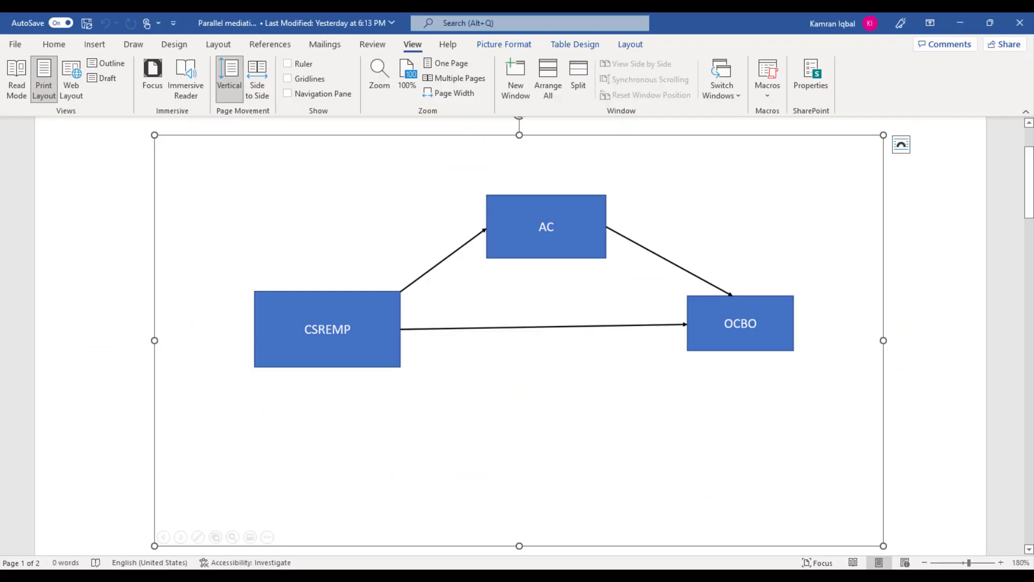
scroll(630, 421, down, 7)
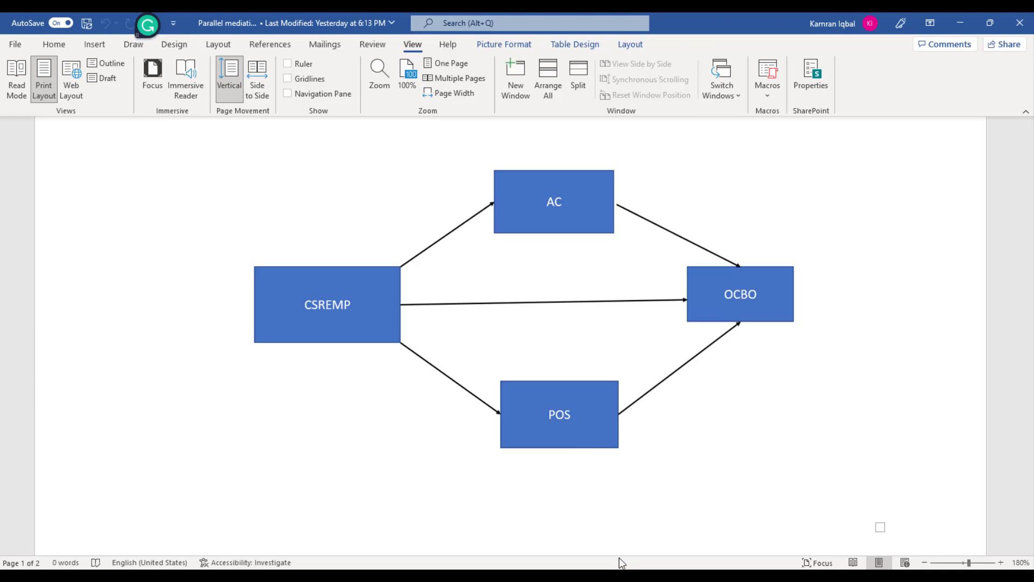
mouse_move(517, 567)
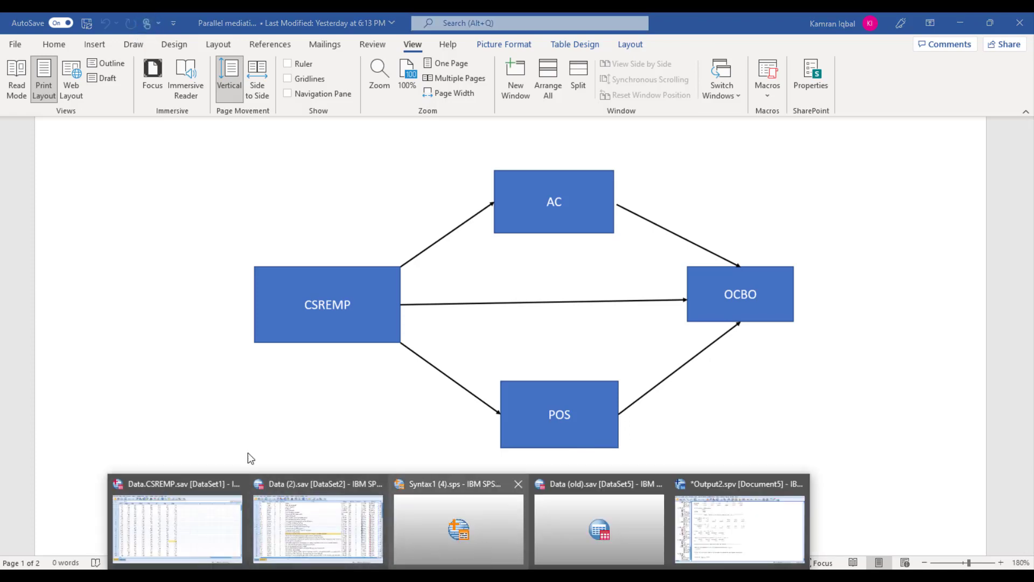
click(168, 505)
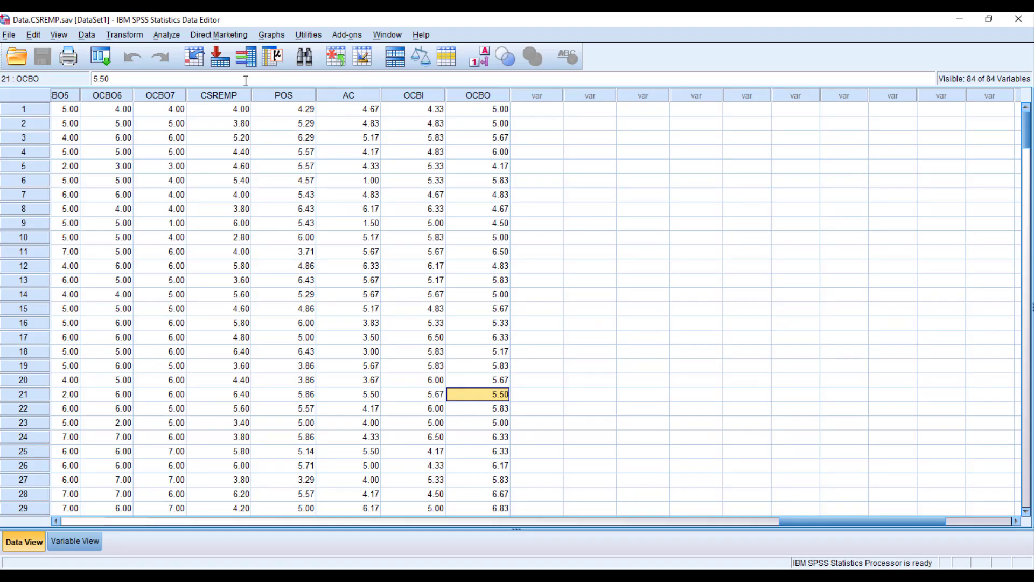
Reopen PROCESS v4.0, still holding CSREMP as X, OCBO as Y, AC as mediator, model 4.
click(168, 35)
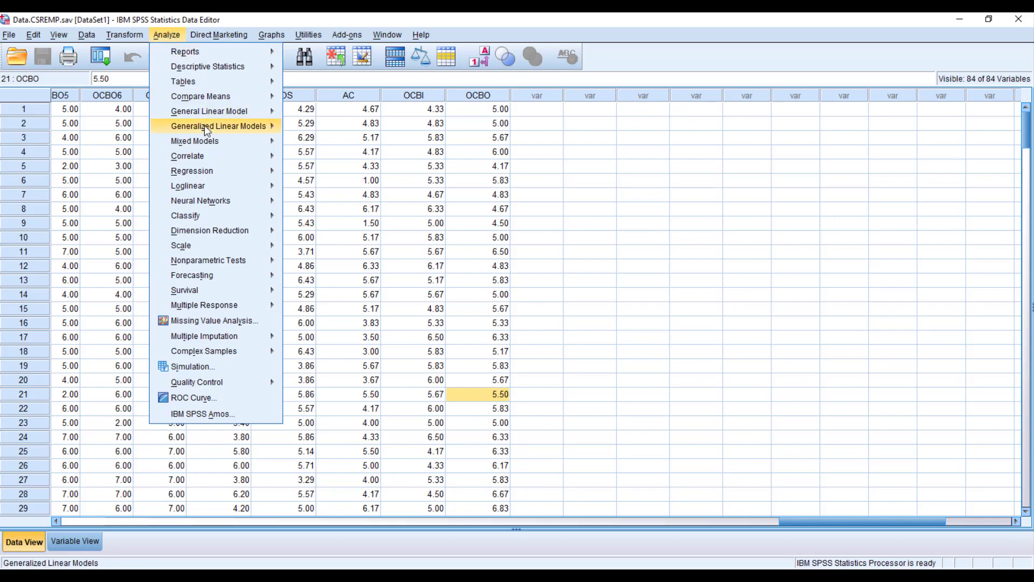
mouse_move(180, 51)
mouse_move(206, 174)
mouse_move(272, 190)
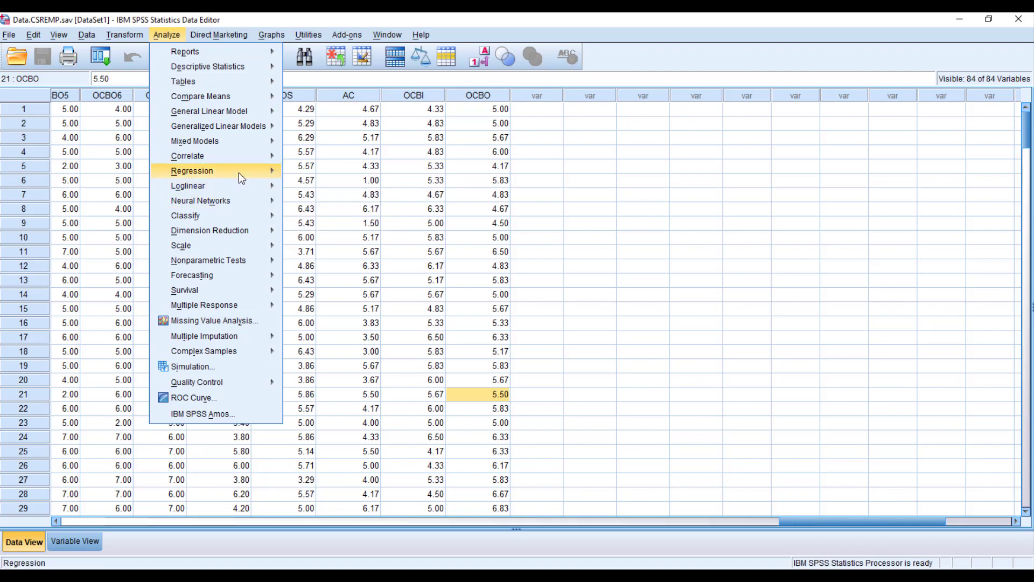
mouse_move(242, 172)
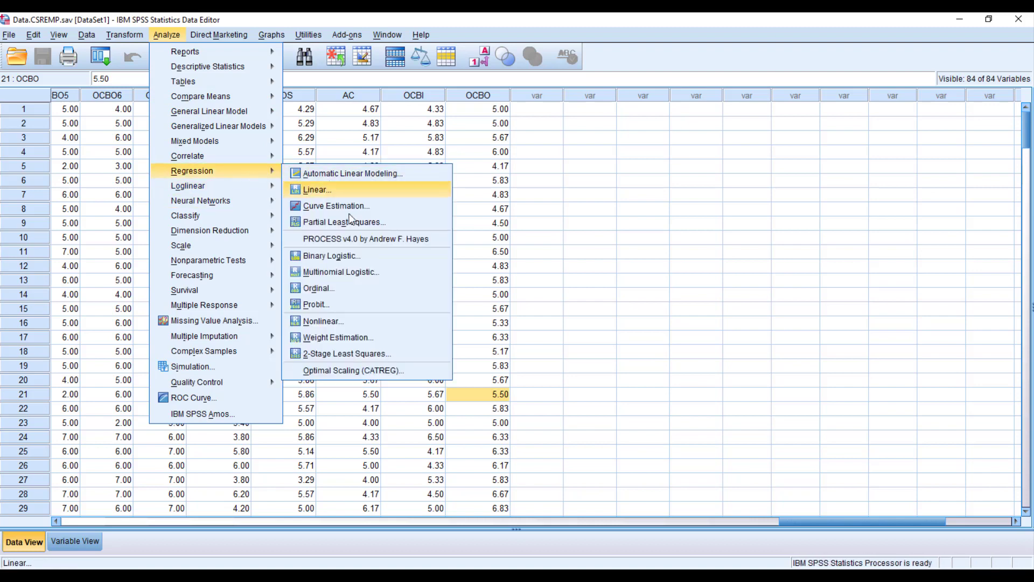
click(351, 240)
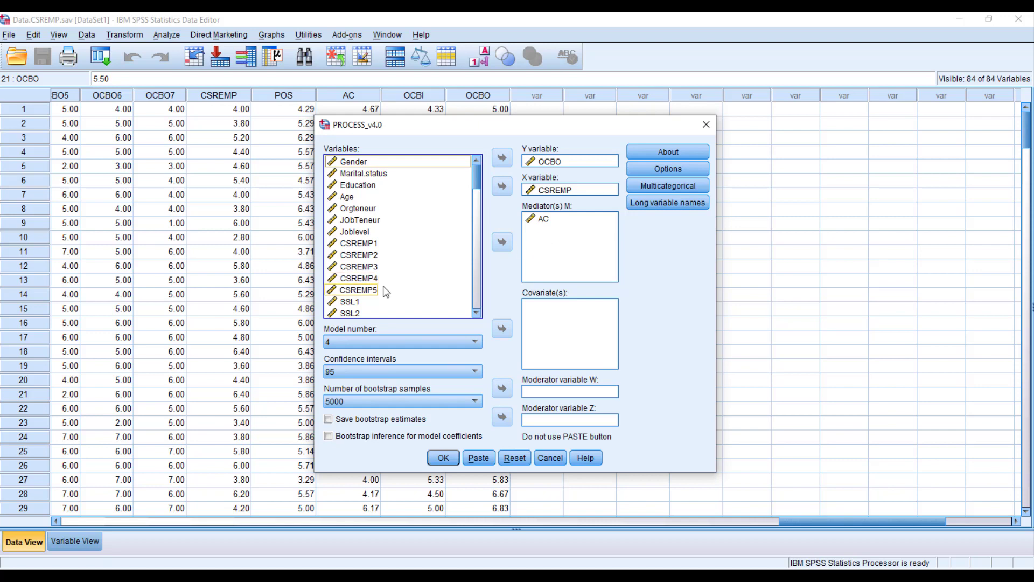
Add POS to Mediator(s) M beside AC, keep the output options, and run model 4.
scroll(386, 293, down, 10)
scroll(385, 309, down, 5)
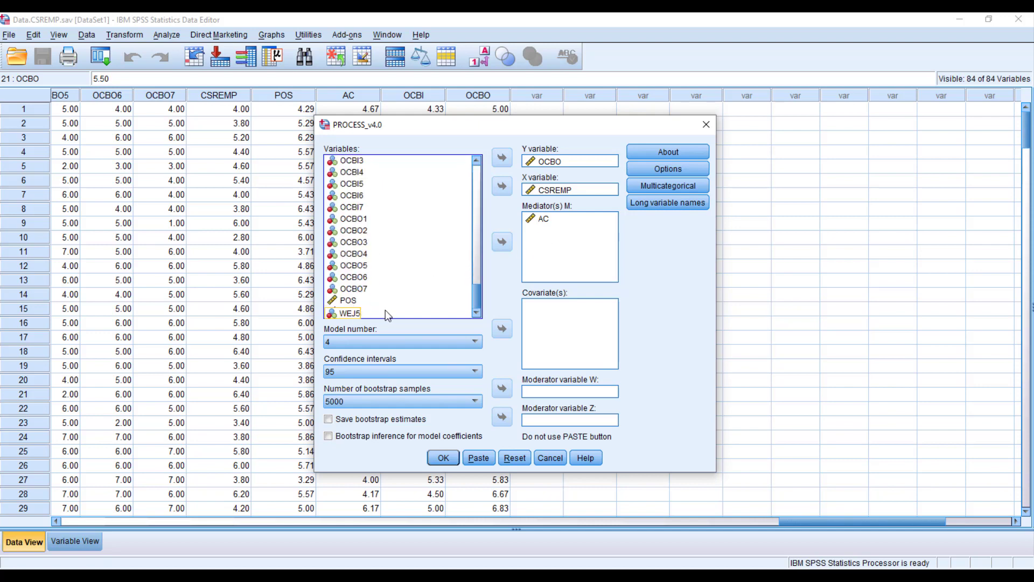
click(350, 302)
click(502, 242)
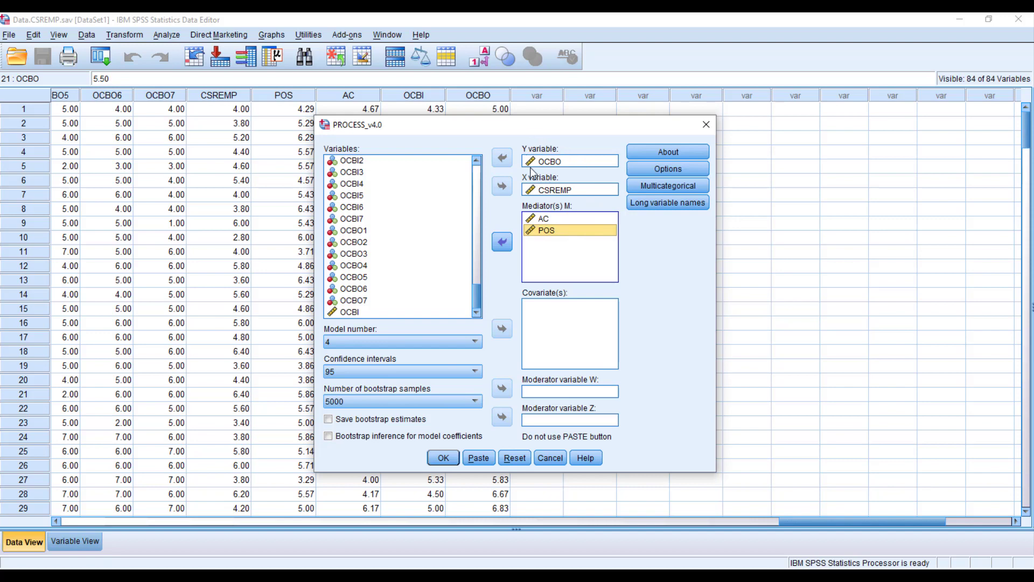
click(566, 161)
click(669, 169)
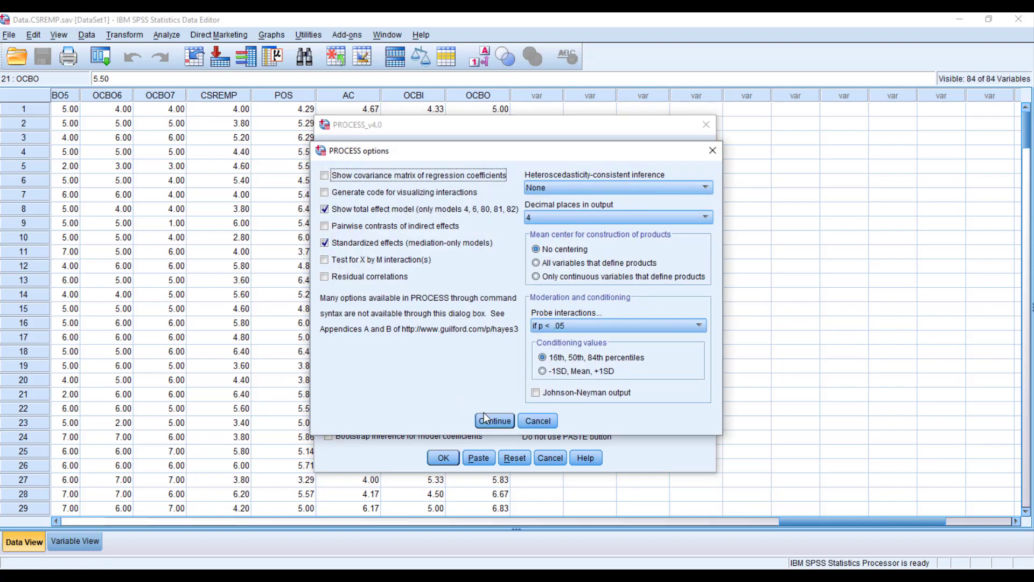
click(498, 422)
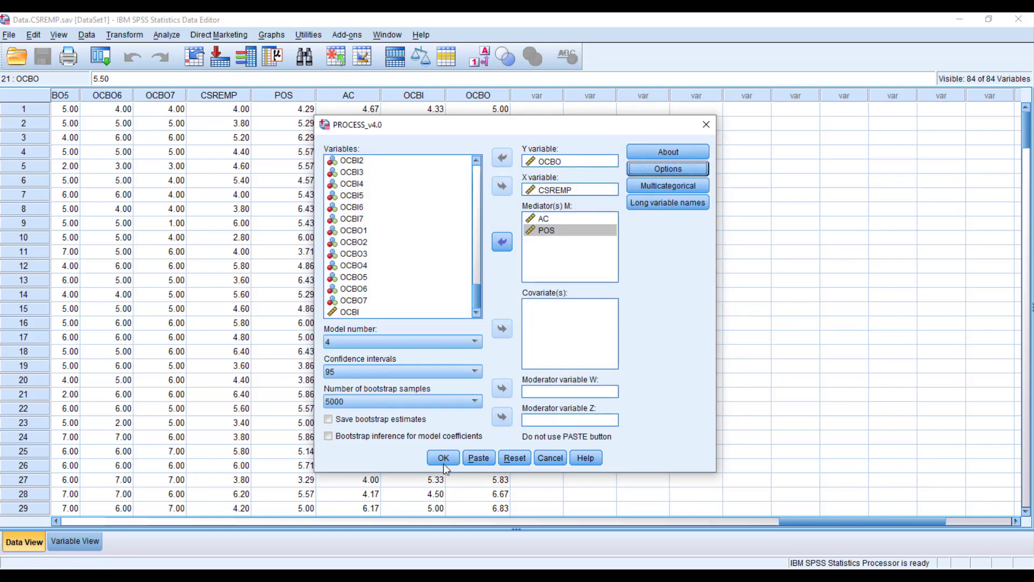
click(445, 459)
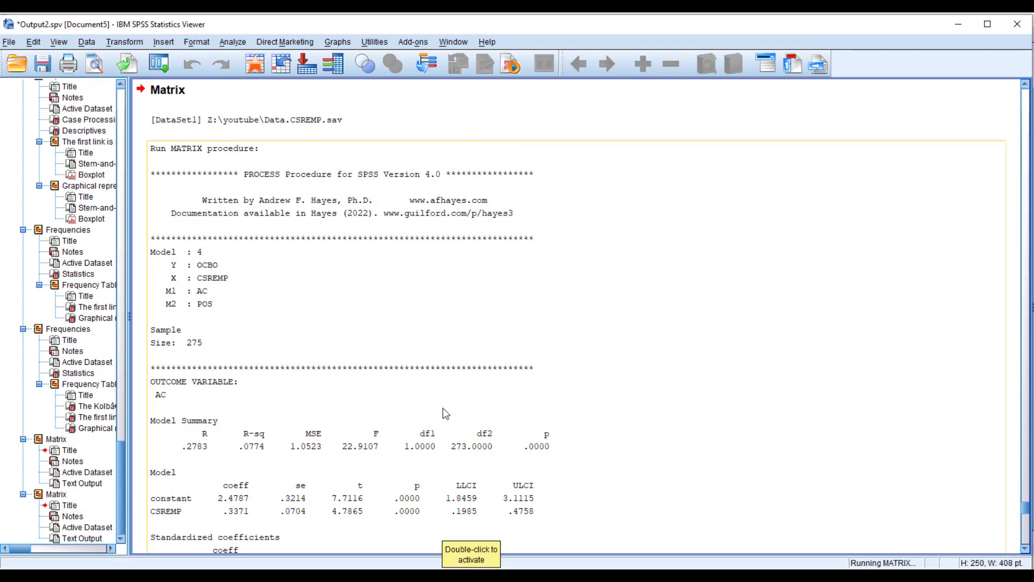
Review the AC outcome model: CSREMP coefficient .3371, R-sq .0774, 95% CI .1985–.4758.
scroll(318, 353, down, 3)
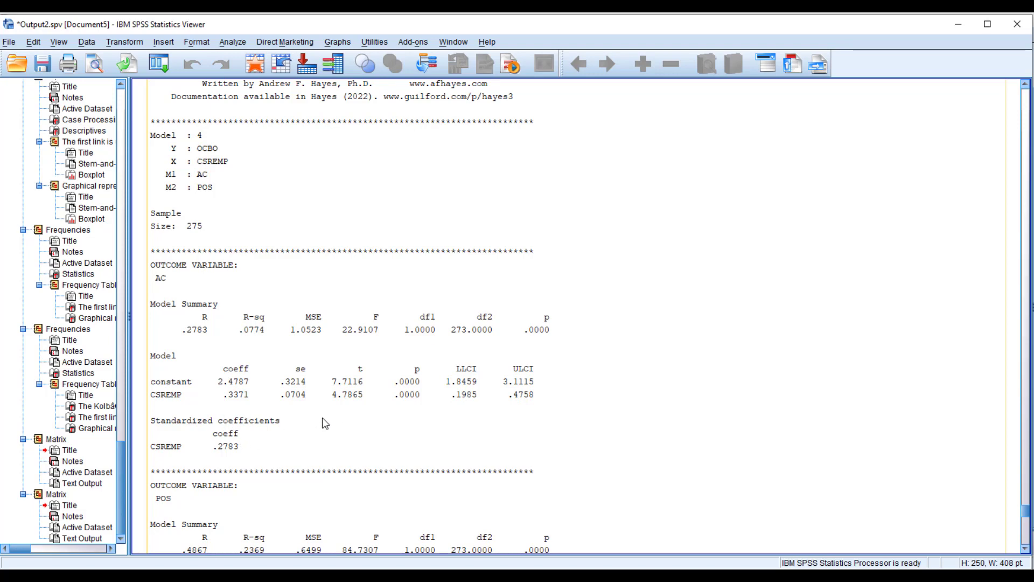
Review the POS outcome model (CSREMP .5095) and the OCBO model's CSREMP, AC and POS coefficients.
scroll(318, 428, down, 3)
scroll(318, 439, down, 1)
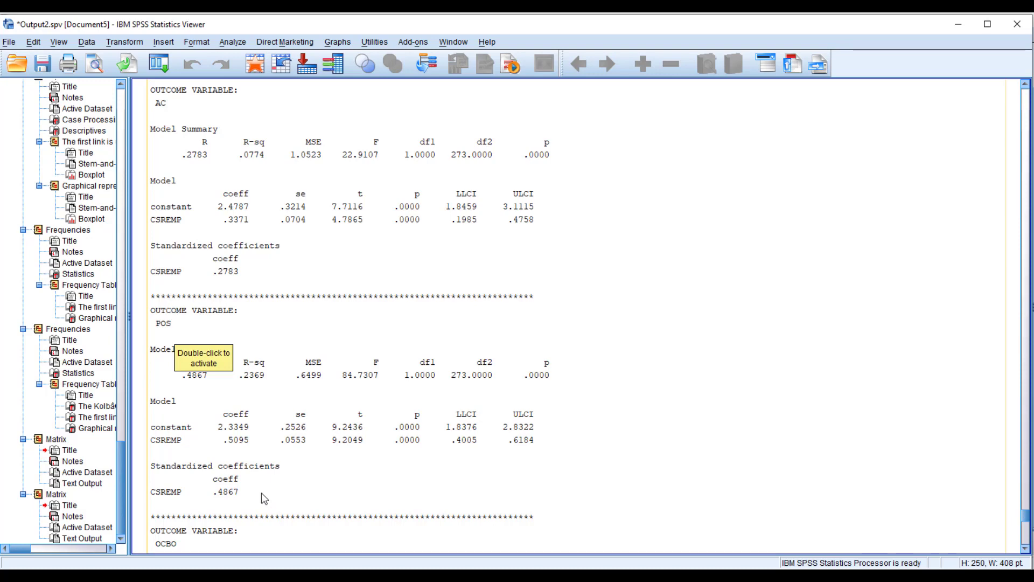
scroll(261, 492, down, 5)
scroll(238, 485, up, 2)
scroll(238, 485, down, 2)
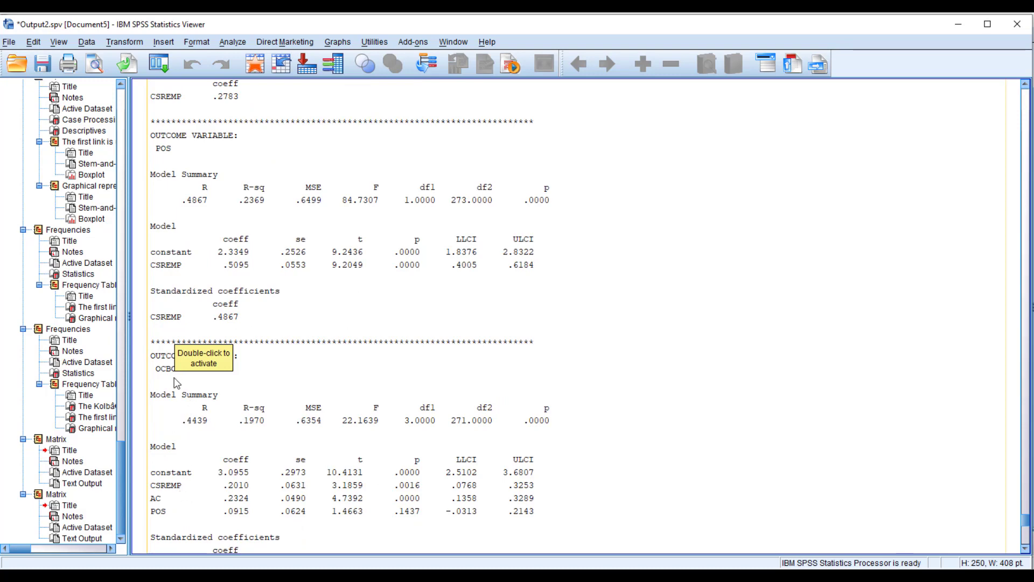
Review the OCBO coefficients, then the total effect model: CSREMP .3260, standardized .3242, R-sq .1051.
scroll(180, 396, up, 2)
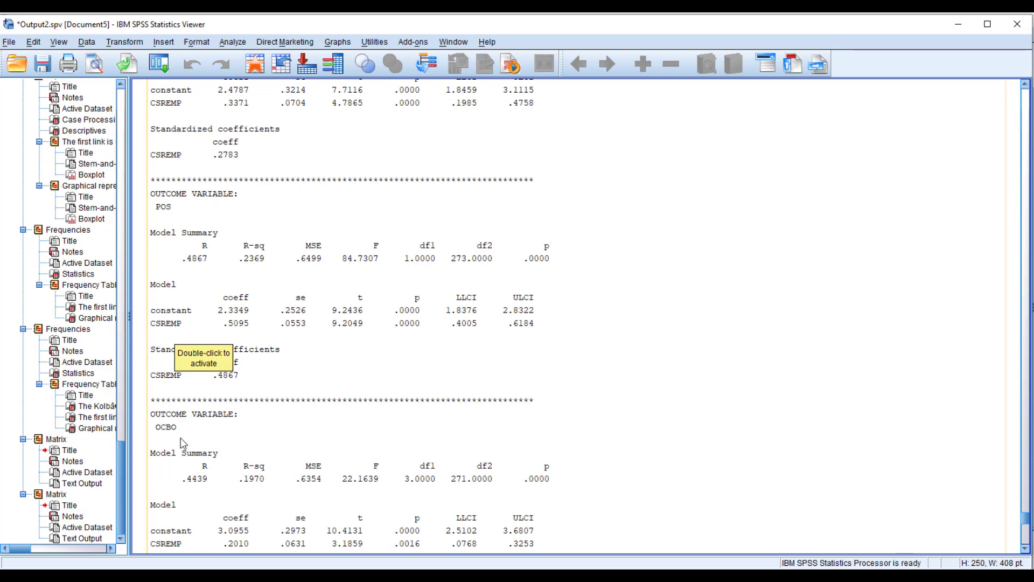
scroll(202, 455, down, 2)
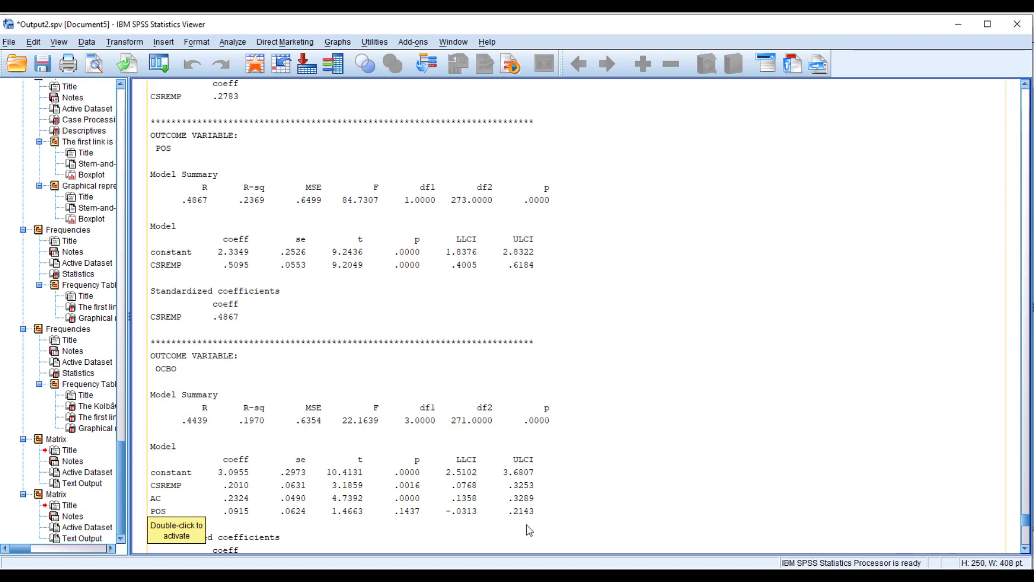
scroll(527, 523, down, 1)
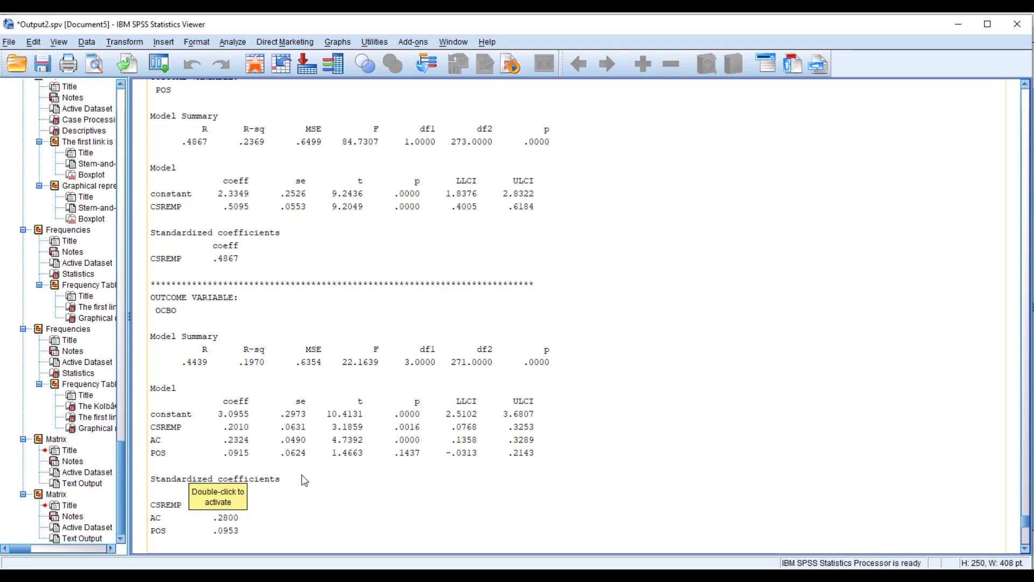
scroll(302, 480, down, 5)
scroll(304, 485, down, 2)
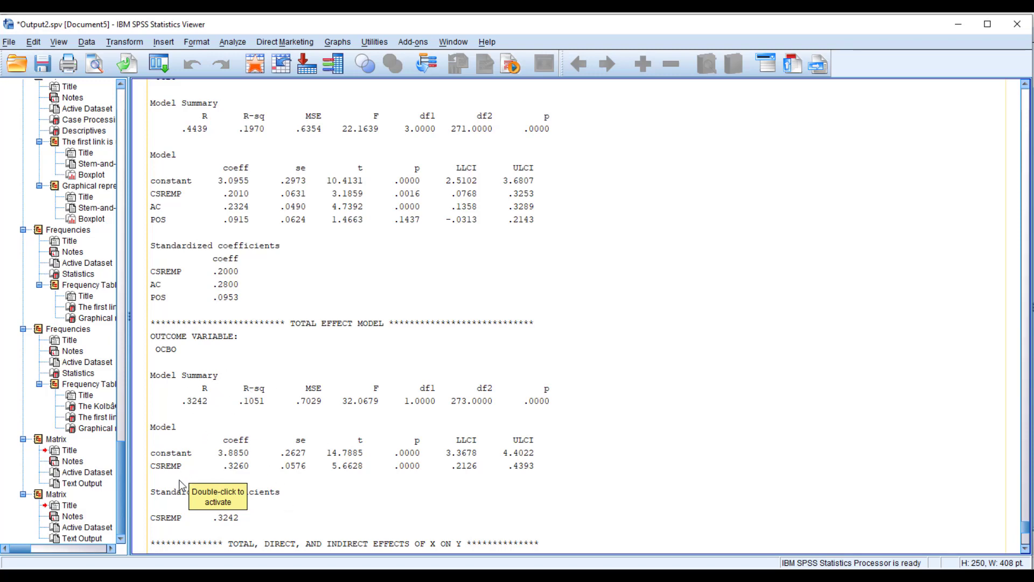
Scroll the output to the effects tables: total effect .3260, direct effect .2010 (p = .0016).
scroll(251, 415, down, 2)
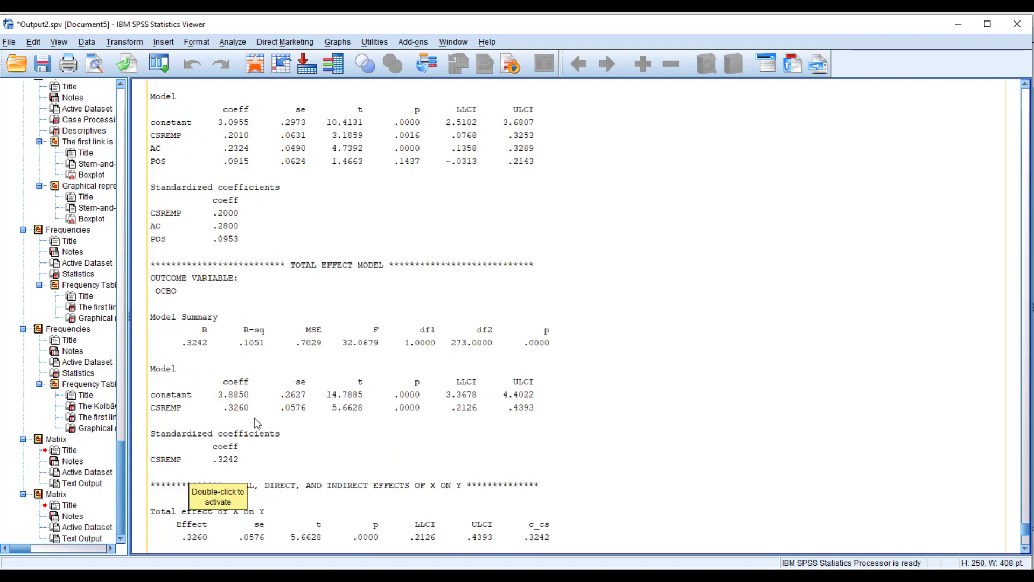
scroll(255, 426, down, 2)
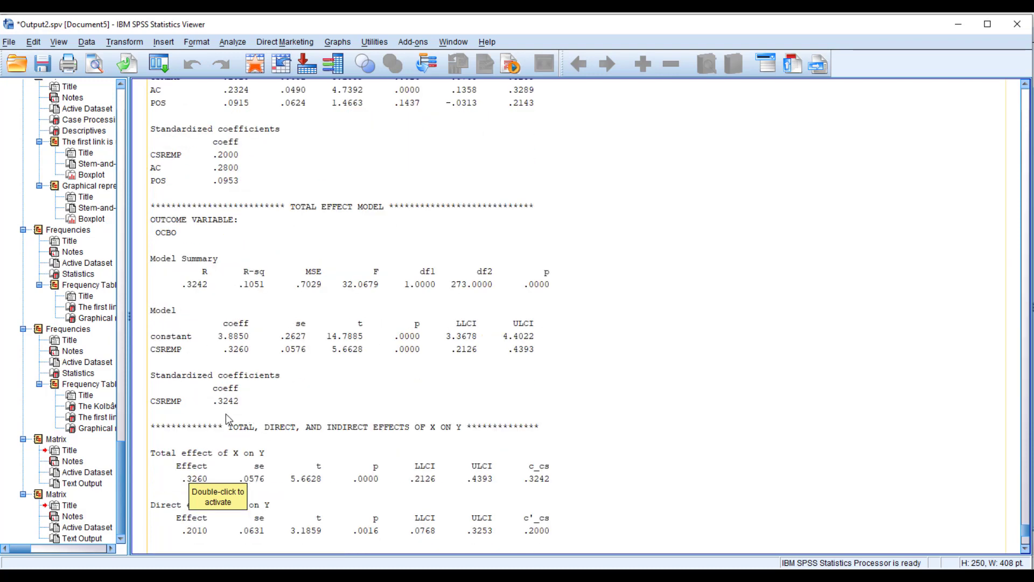
scroll(244, 429, down, 3)
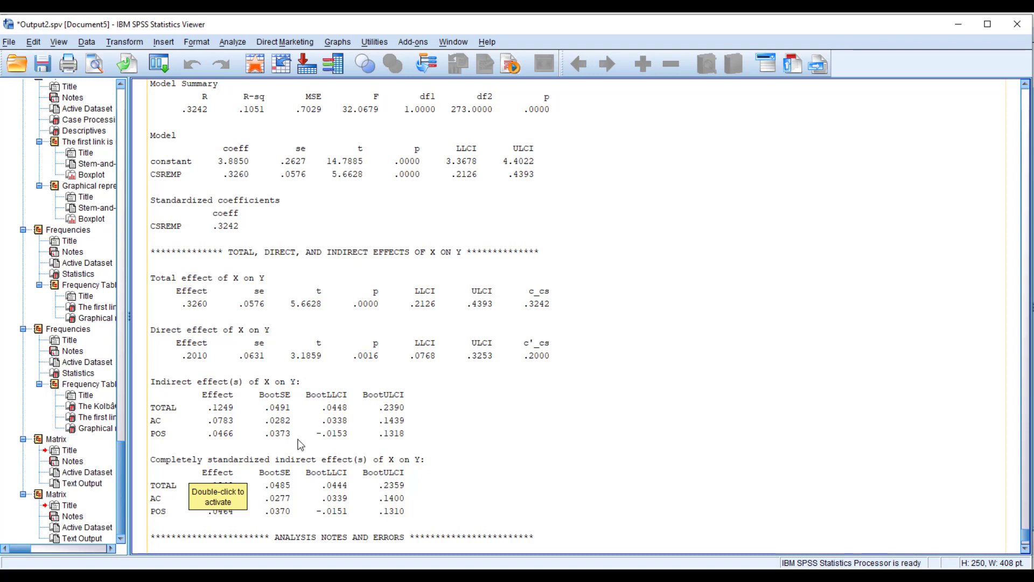
scroll(300, 446, down, 2)
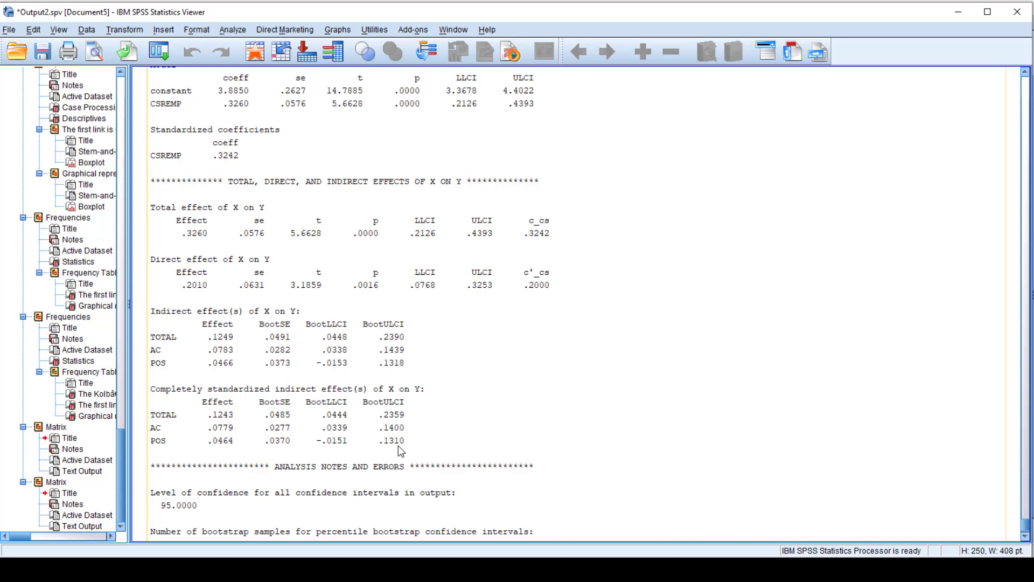
scroll(410, 449, down, 3)
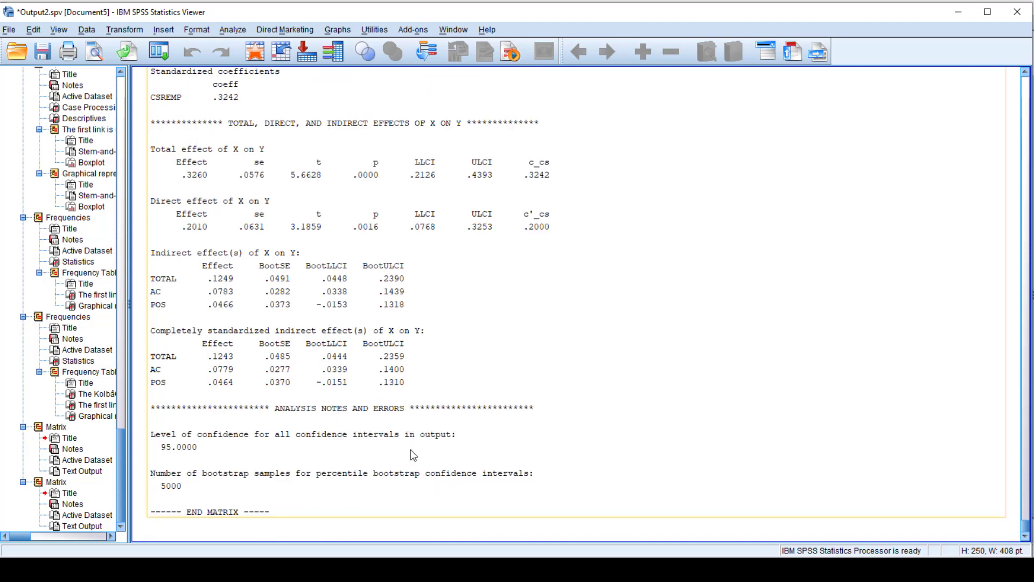